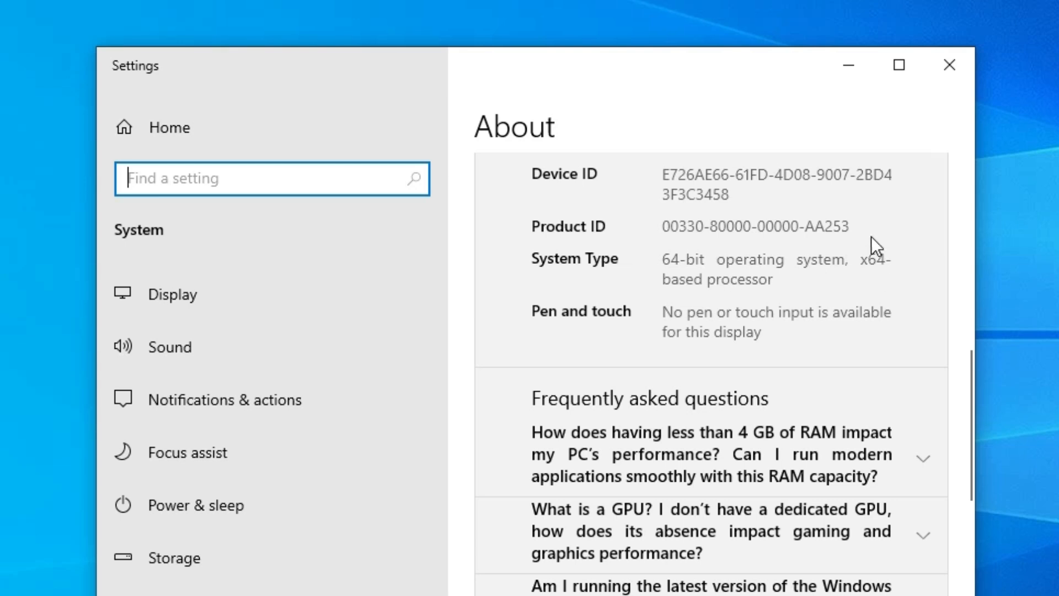
Close Settings, switch to Chrome and search Google for "HP Laser MFP 1188nw Printer driver".
{"action": "left_click", "coordinate": [944, 75]}
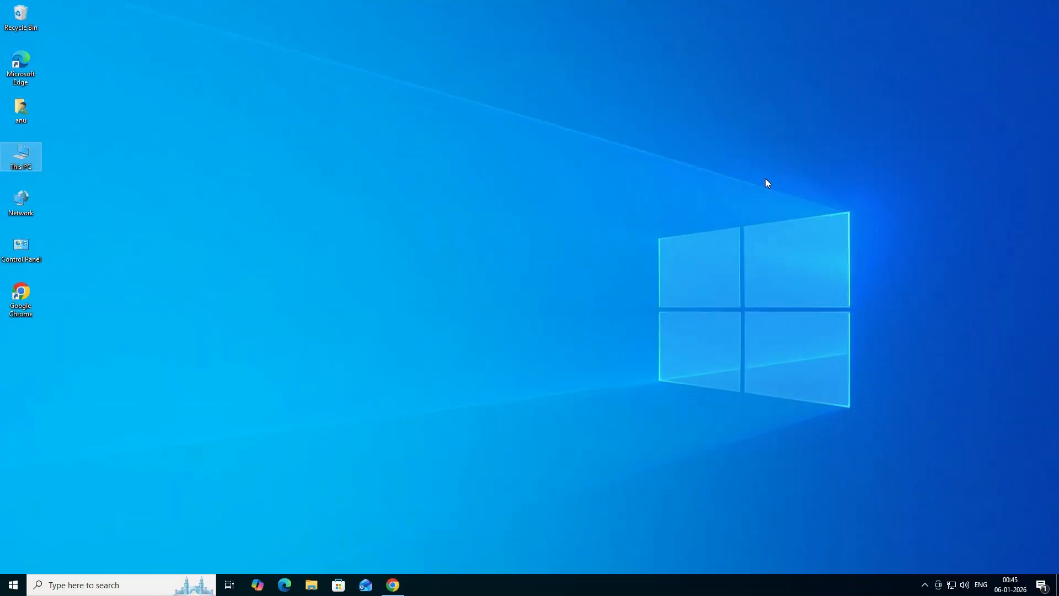
{"action": "left_click", "coordinate": [393, 584]}
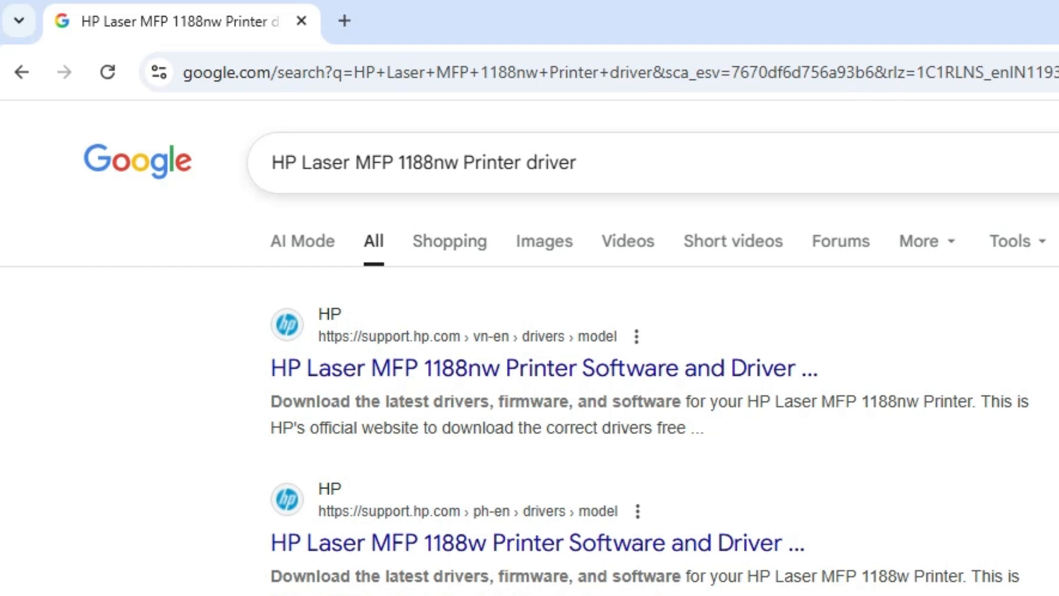
{"action": "left_click", "coordinate": [624, 164]}
{"action": "key", "text": "Return"}
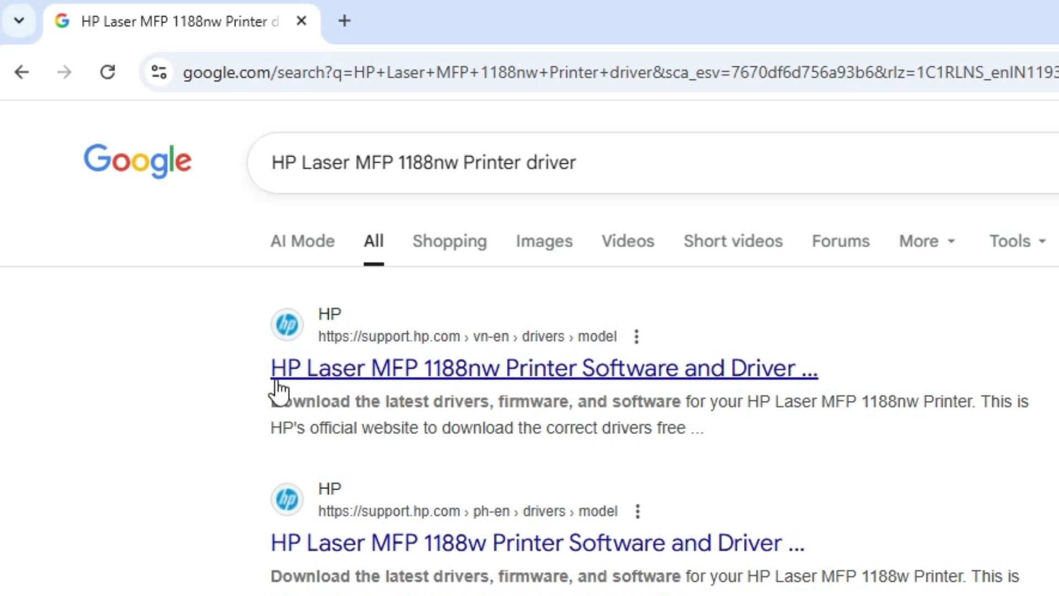
Open the HP support result for HP Laser MFP 1188nw Printer Software and Driver in a new tab.
{"action": "right_click", "coordinate": [574, 369]}
{"action": "key", "text": "Escape"}
{"action": "left_click", "coordinate": [416, 7]}
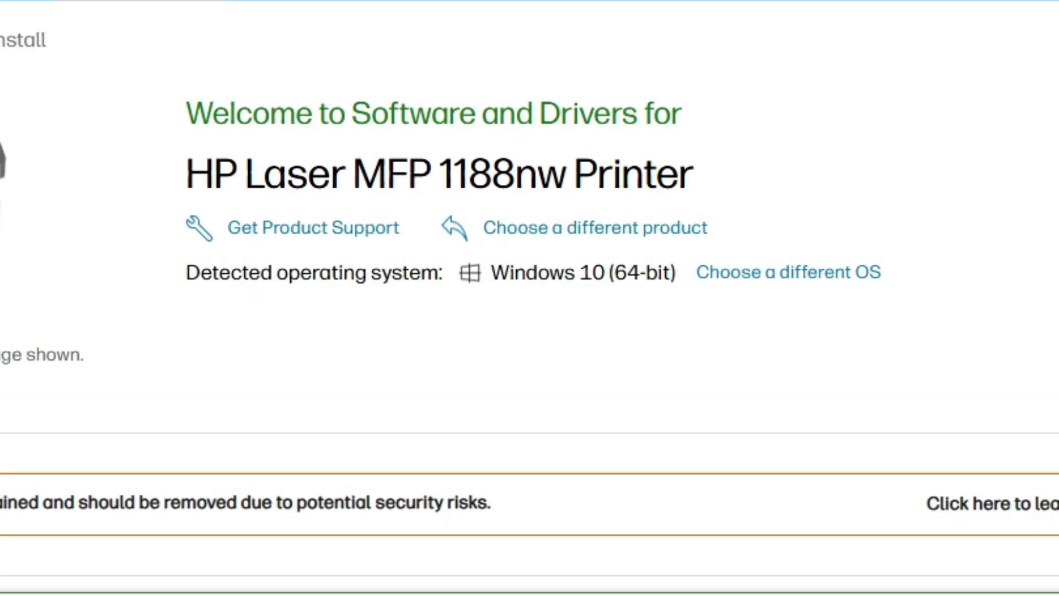
Check the printer model and the detected operating system on the HP driver page.
{"action": "left_click_drag", "start_coordinate": [438, 176], "coordinate": [678, 177]}
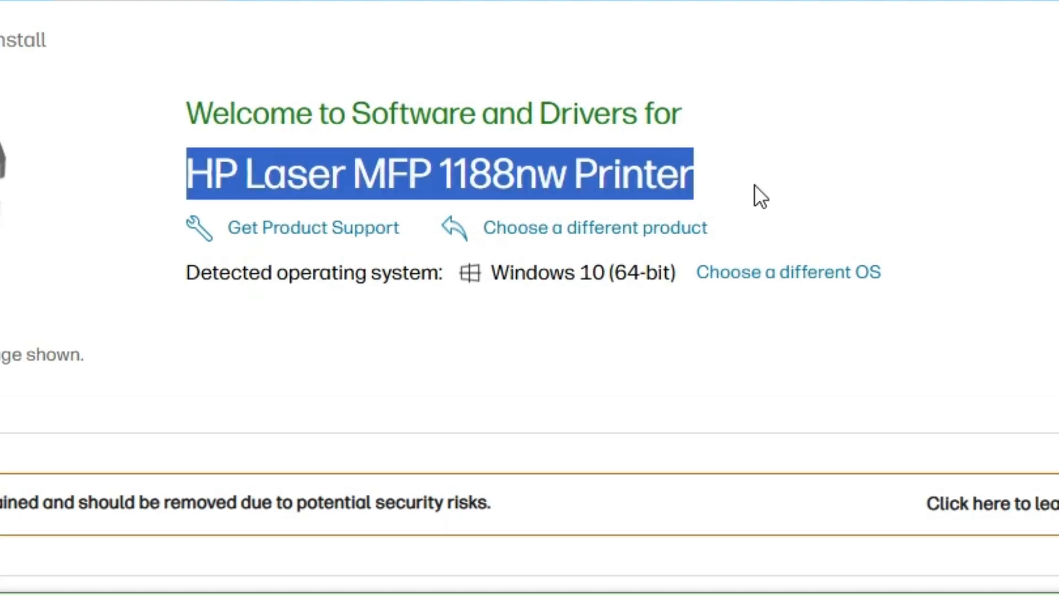
{"action": "left_click_drag", "start_coordinate": [491, 274], "coordinate": [675, 273]}
{"action": "left_click", "coordinate": [606, 274]}
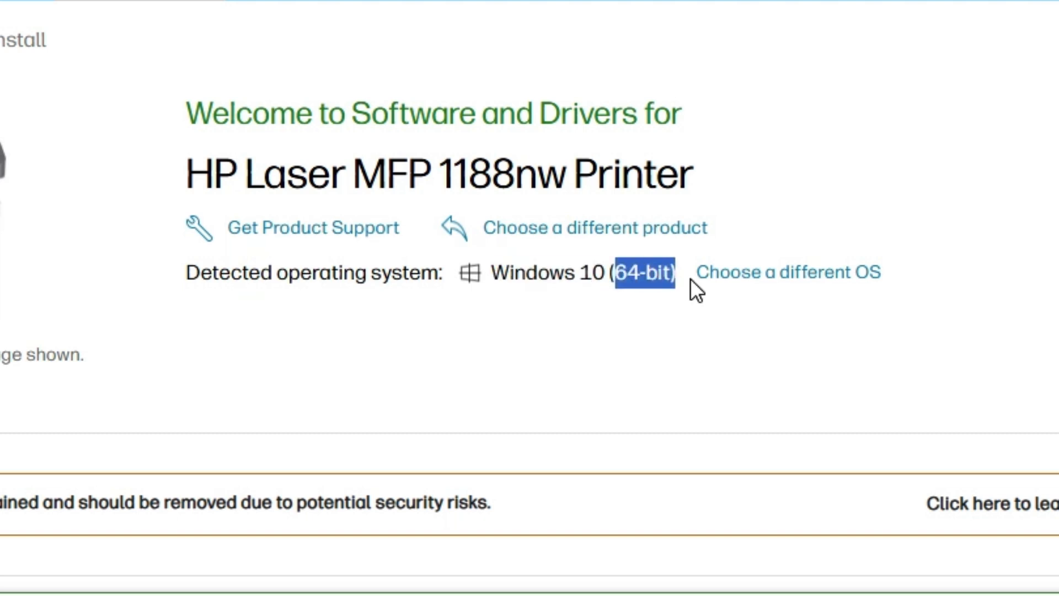
Review the alternative operating systems and versions, keep Windows 10 (64-bit) selected, and close the operating system dialog.
{"action": "left_click", "coordinate": [751, 278]}
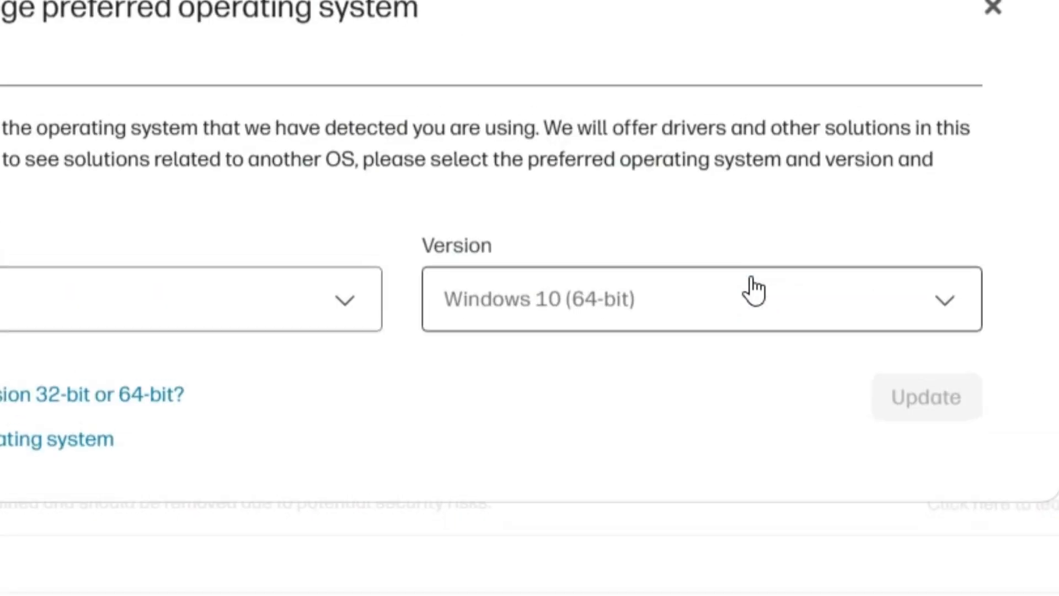
{"action": "left_click", "coordinate": [208, 291]}
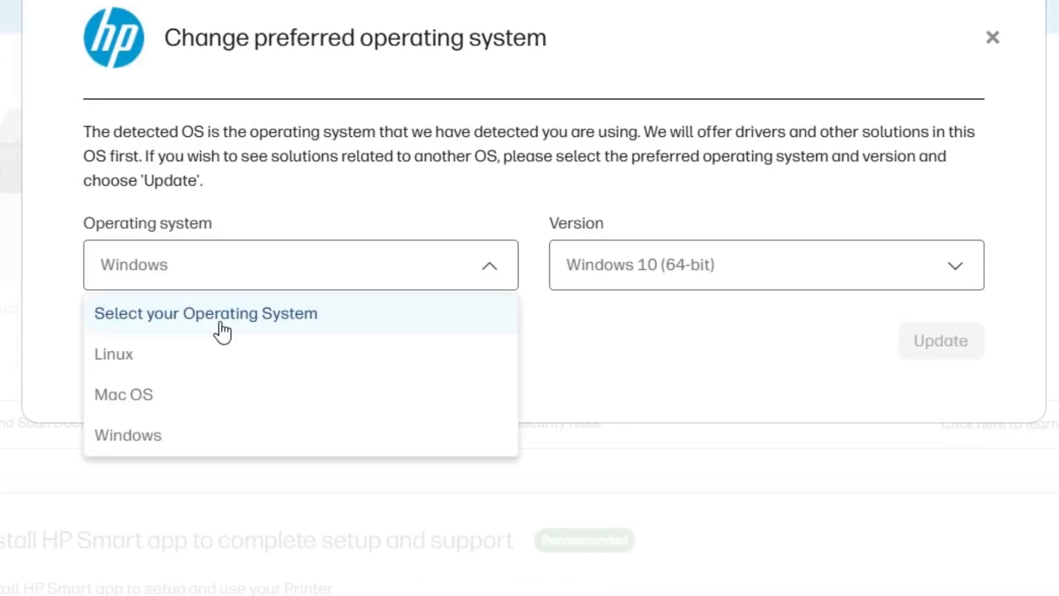
{"action": "left_click", "coordinate": [738, 345]}
{"action": "left_click", "coordinate": [669, 280]}
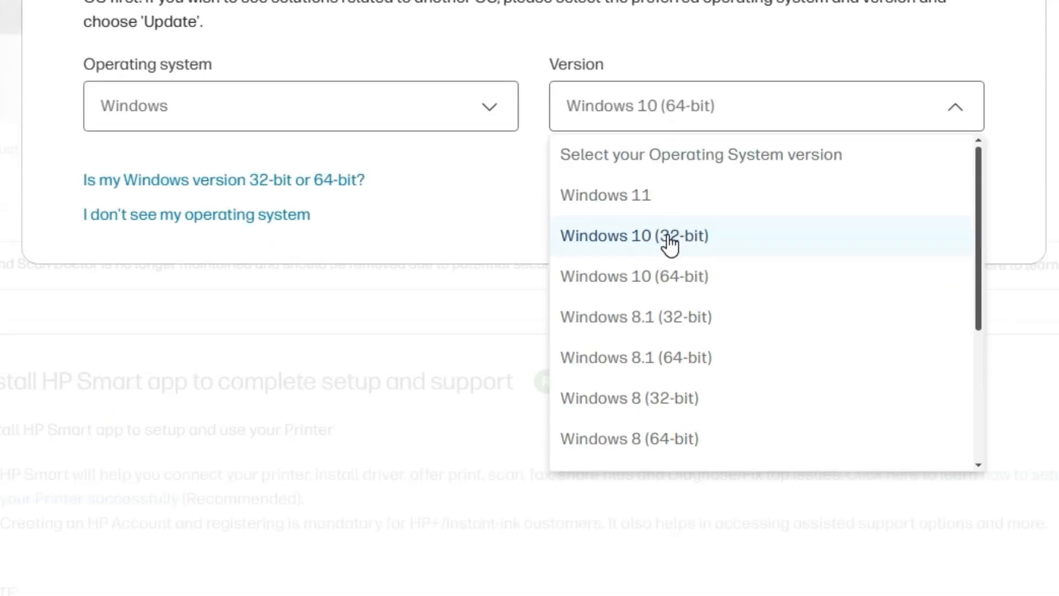
{"action": "left_click", "coordinate": [687, 282]}
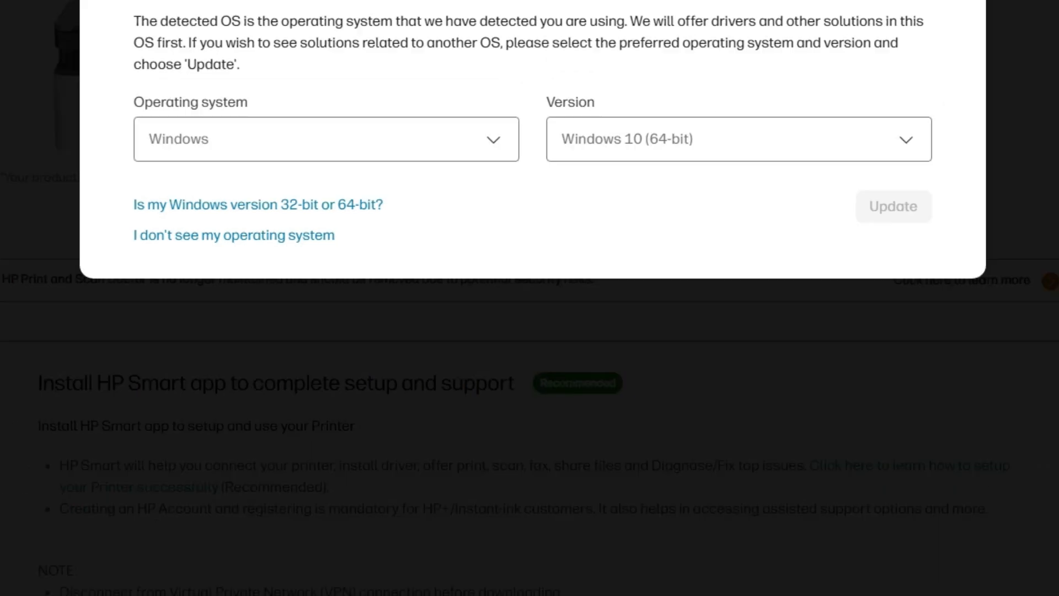
{"action": "left_click", "coordinate": [1051, 2]}
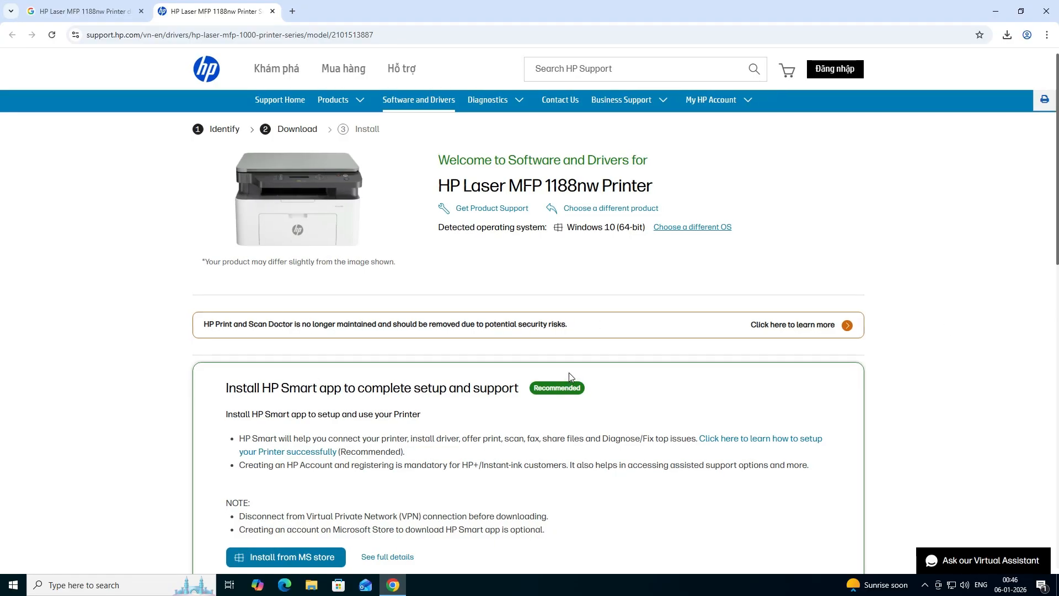
Review the driver packages and download the recommended HP Laser MFP 1000 Printer series Full Feature Solution.
{"action": "scroll", "coordinate": [568, 372], "scroll_direction": "down", "scroll_amount": 7}
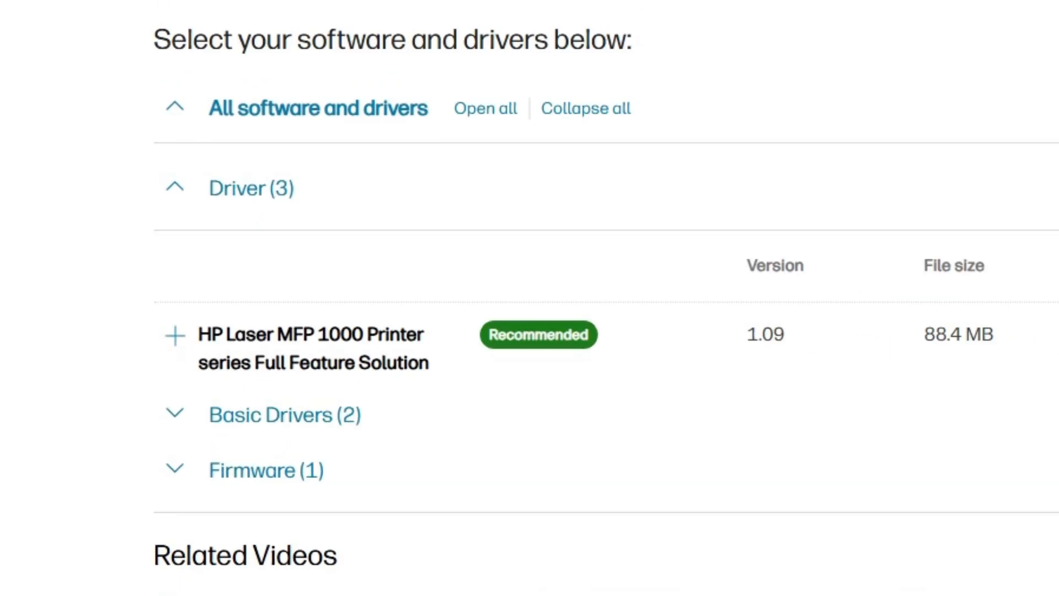
{"action": "left_click", "coordinate": [179, 199]}
{"action": "left_click", "coordinate": [178, 200]}
{"action": "left_click_drag", "start_coordinate": [213, 336], "coordinate": [445, 361]}
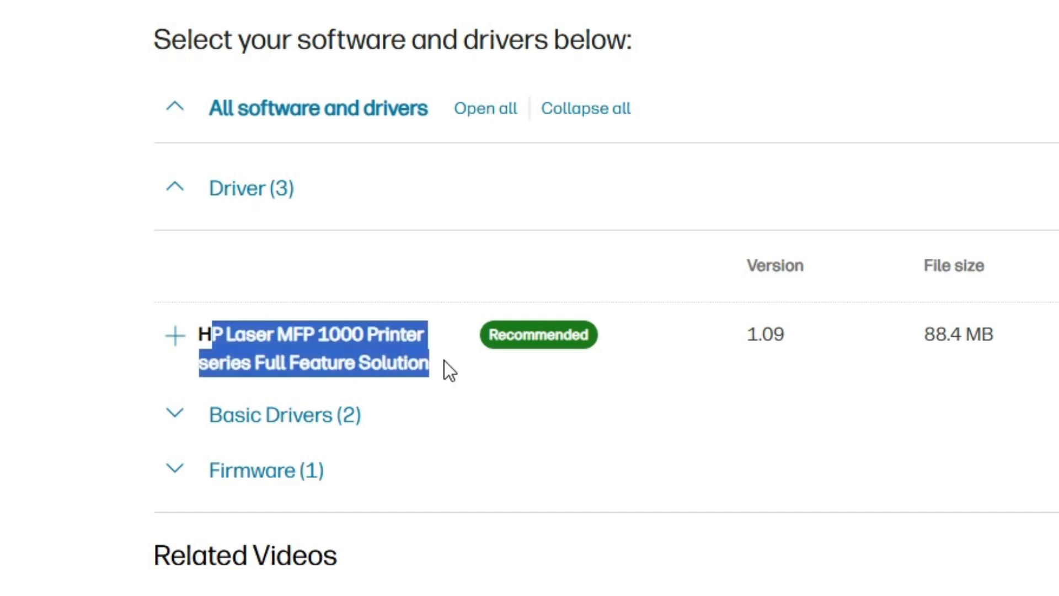
{"action": "left_click", "coordinate": [176, 413]}
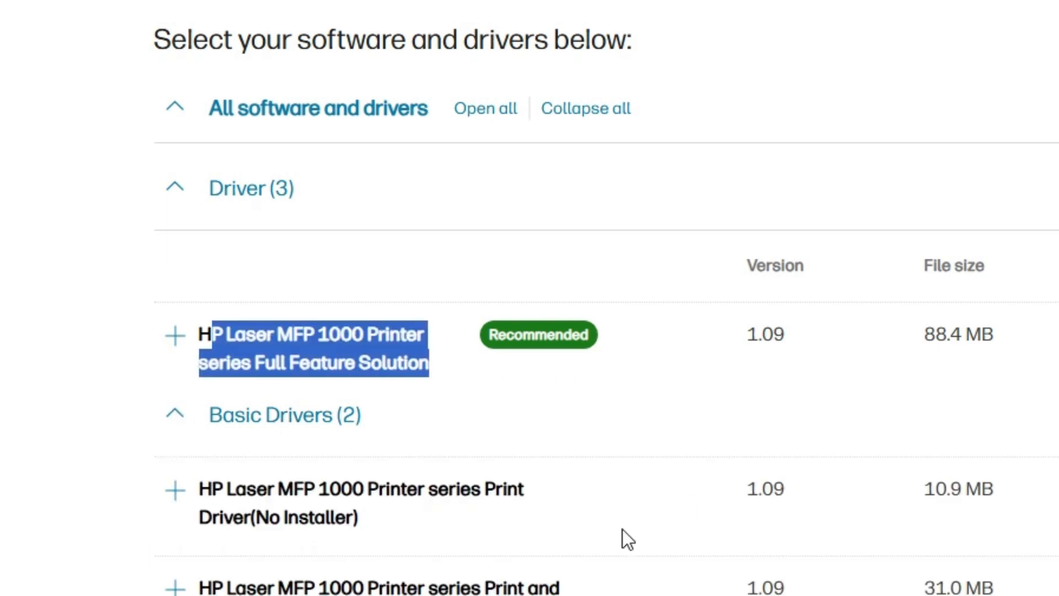
{"action": "left_click", "coordinate": [165, 421]}
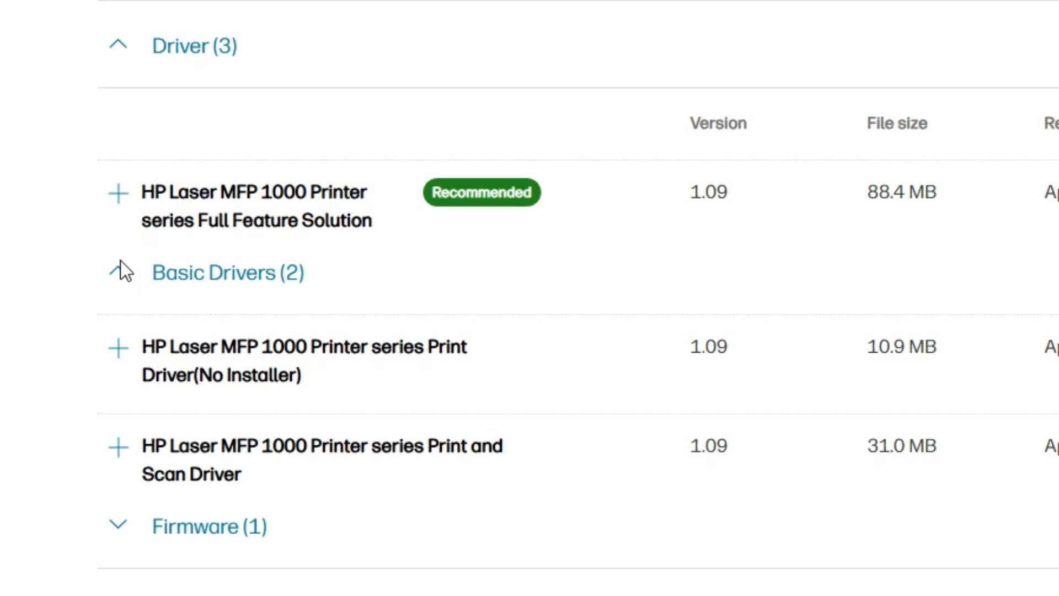
{"action": "left_click", "coordinate": [123, 272]}
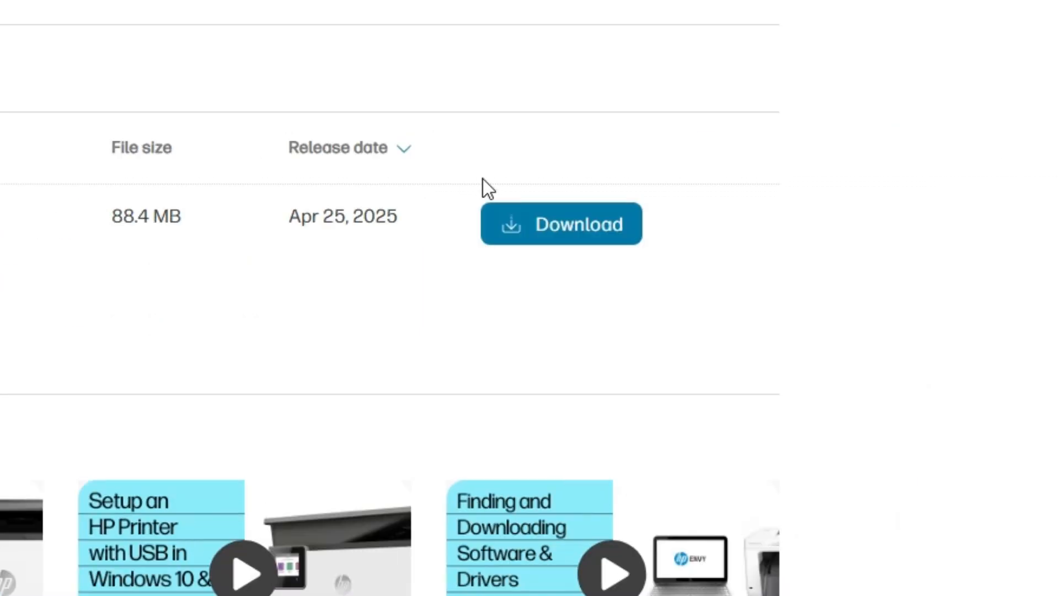
{"action": "left_click", "coordinate": [536, 229]}
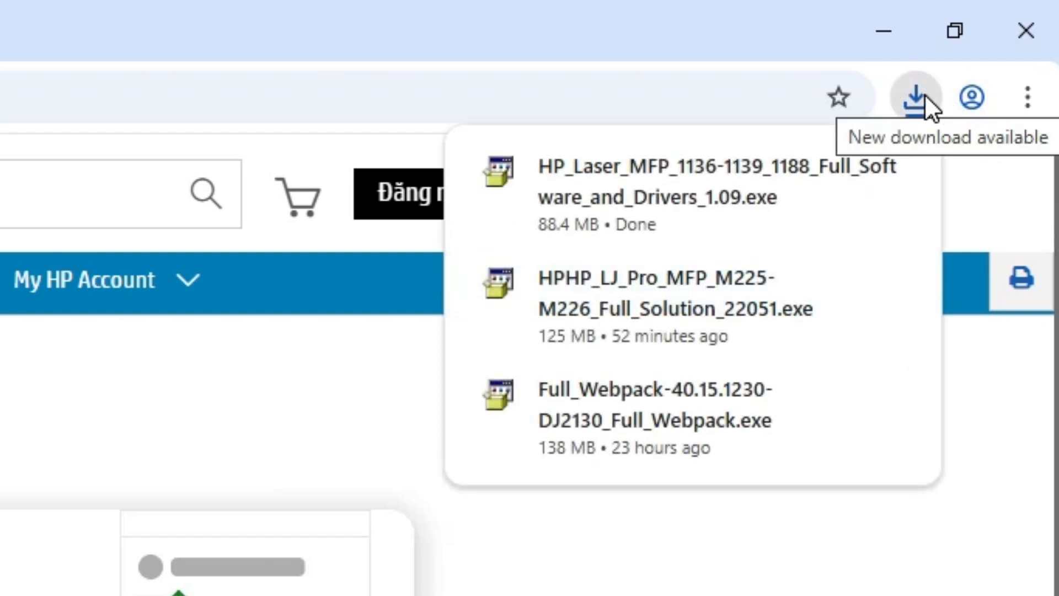
Show the downloaded HP_Laser_MFP_1136-1139_1188_Full_Software_and_Drivers_1.09 installer in its folder and move it onto the desktop.
{"action": "left_click", "coordinate": [832, 166]}
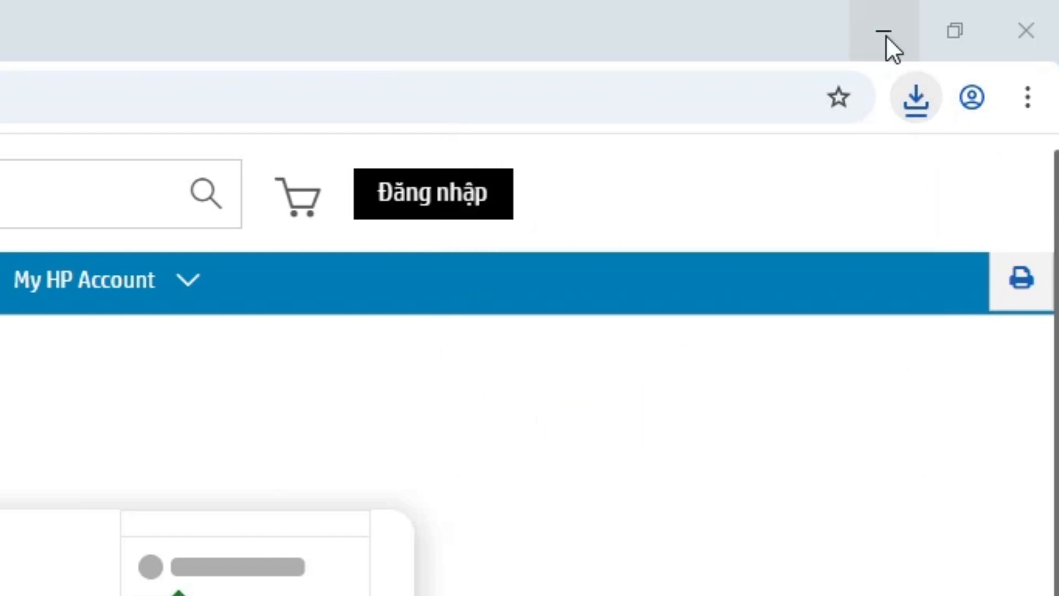
{"action": "left_click", "coordinate": [886, 35]}
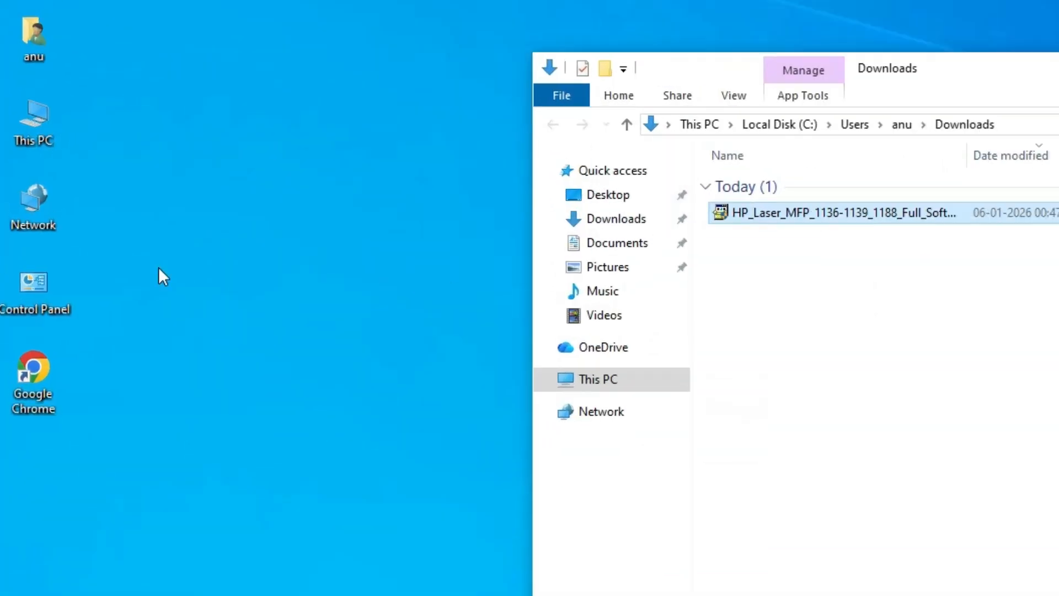
{"action": "left_click_drag", "start_coordinate": [163, 276], "coordinate": [279, 320]}
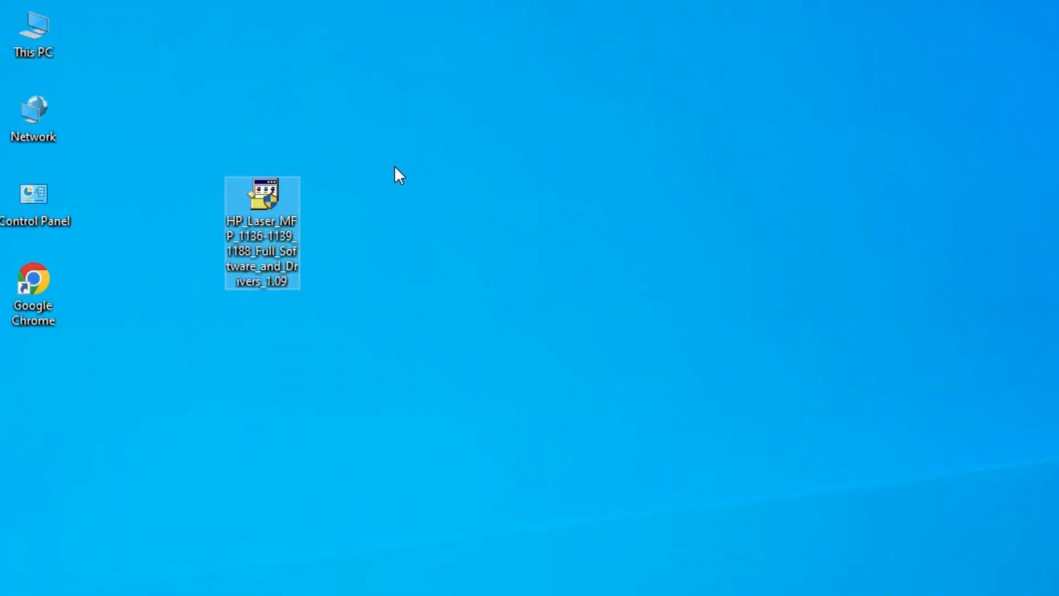
{"action": "left_click_drag", "start_coordinate": [240, 236], "coordinate": [237, 320]}
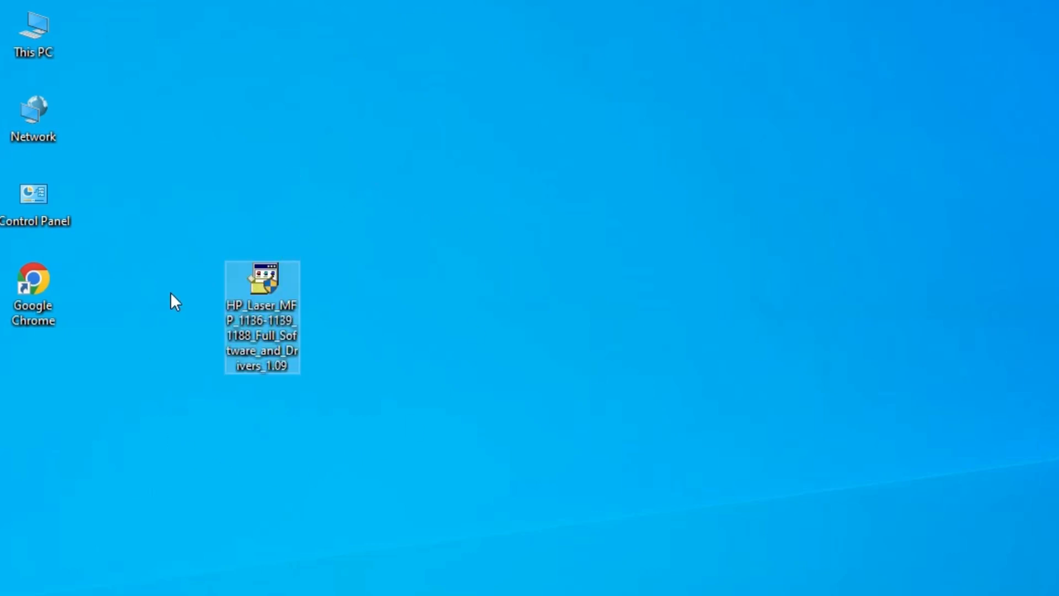
{"action": "left_click_drag", "start_coordinate": [267, 320], "coordinate": [191, 320]}
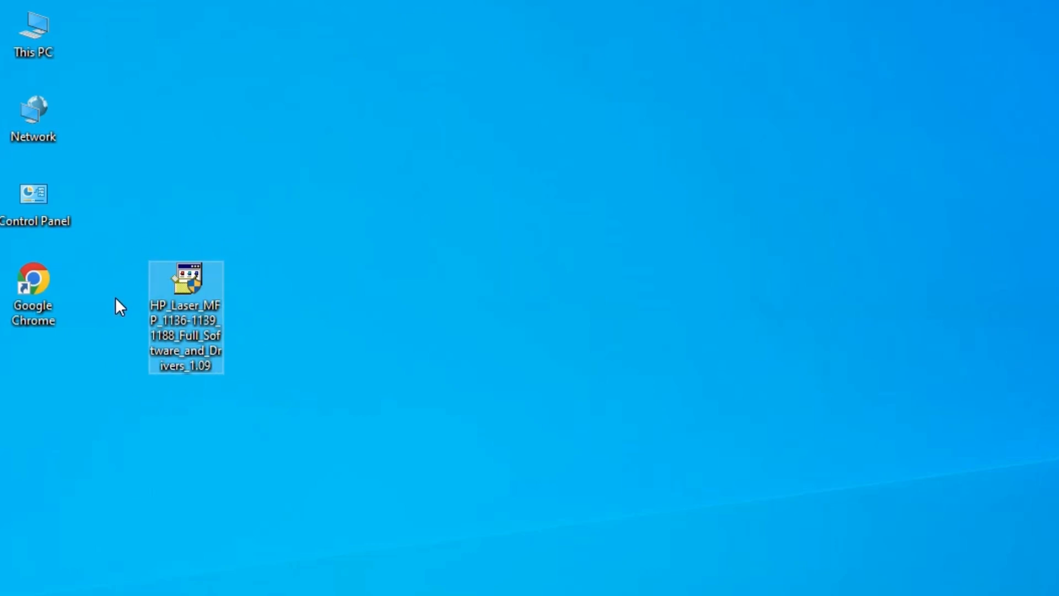
Extract the HP Laser driver installer on the desktop with WinRAR into its own folder.
{"action": "right_click", "coordinate": [193, 294]}
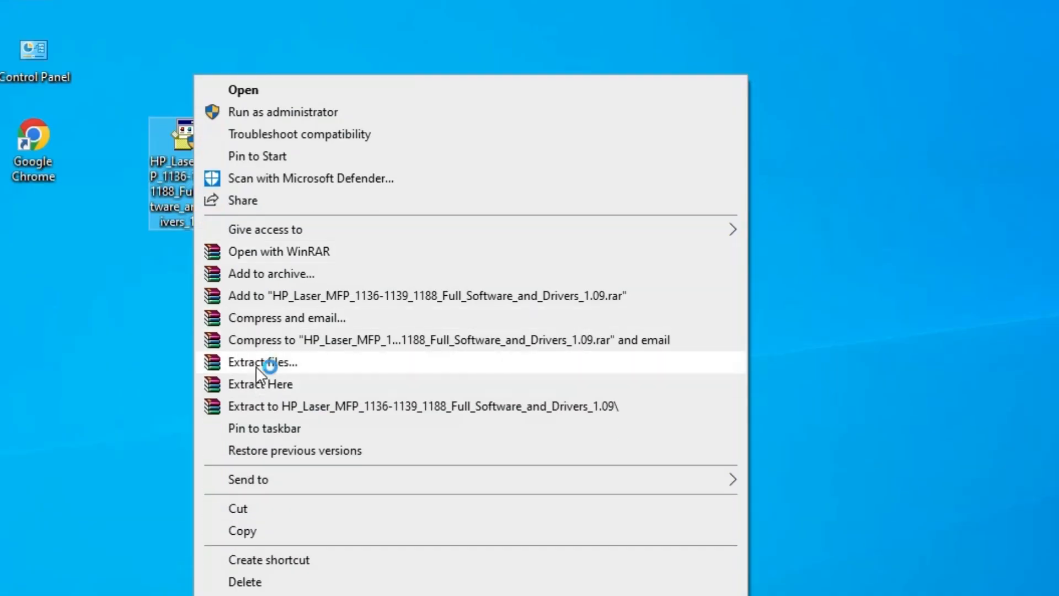
{"action": "left_click", "coordinate": [262, 362]}
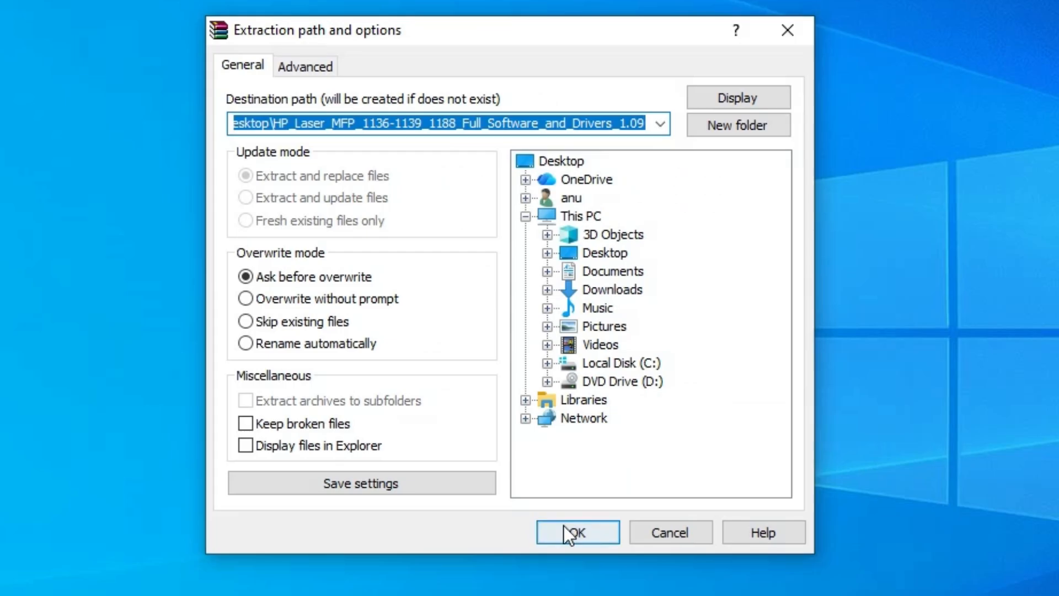
{"action": "left_click", "coordinate": [564, 527]}
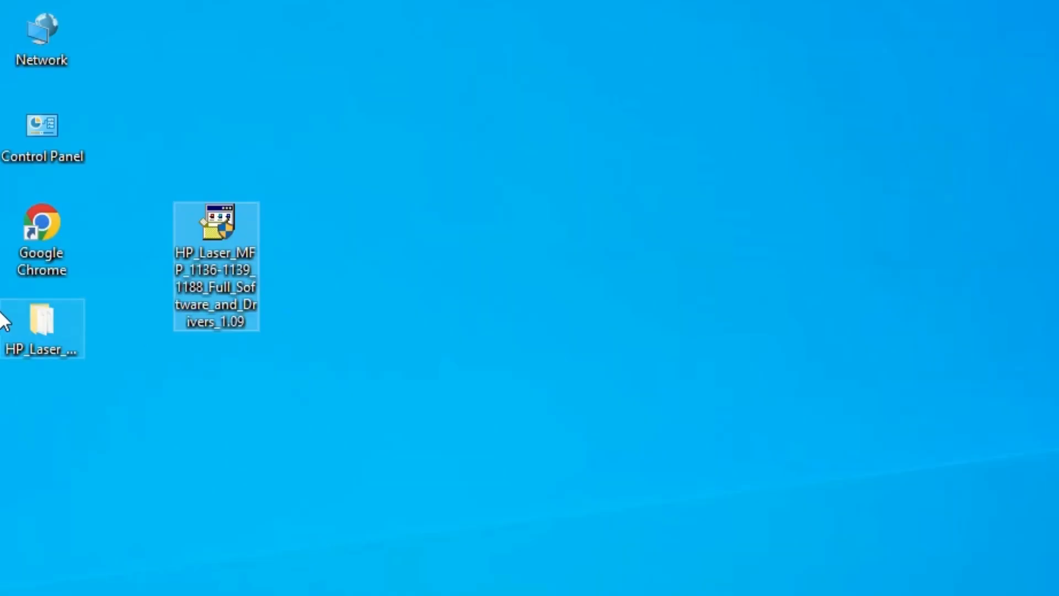
Place the extracted driver folder below the installer on the desktop and check the folder's contents.
{"action": "left_click", "coordinate": [33, 386]}
{"action": "left_click_drag", "start_coordinate": [31, 379], "coordinate": [207, 378]}
{"action": "double_click", "coordinate": [221, 345]}
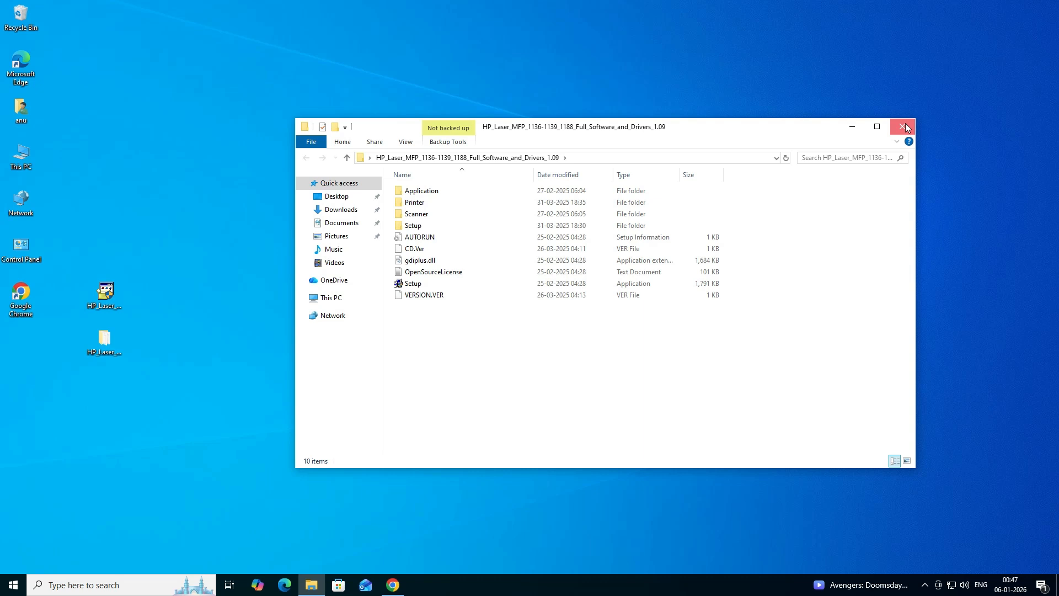
{"action": "left_click", "coordinate": [905, 121]}
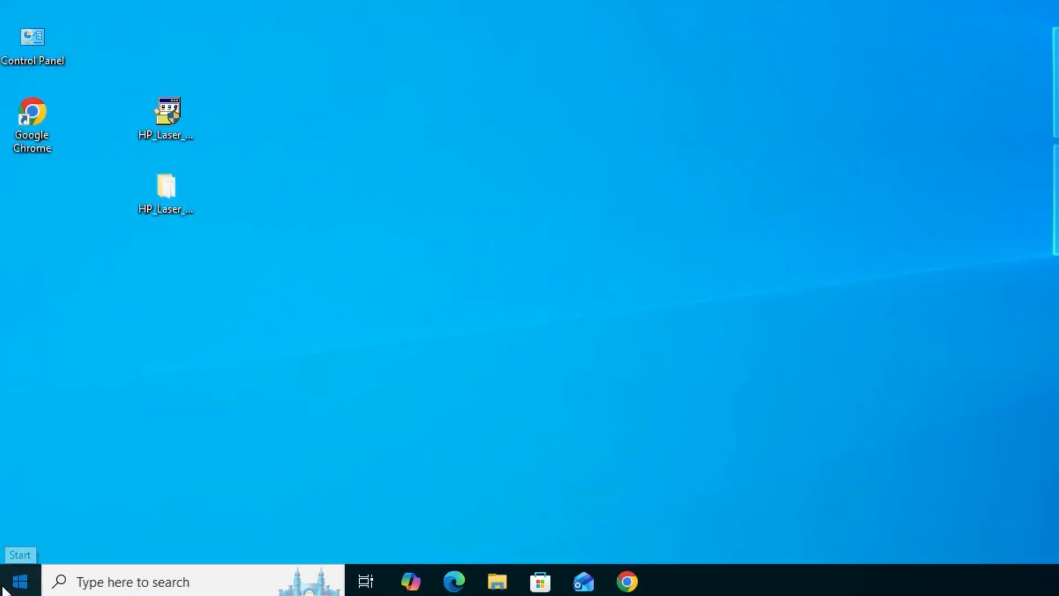
Search Windows for "pr" and open the Printers & scanners settings.
{"action": "left_click", "coordinate": [5, 588]}
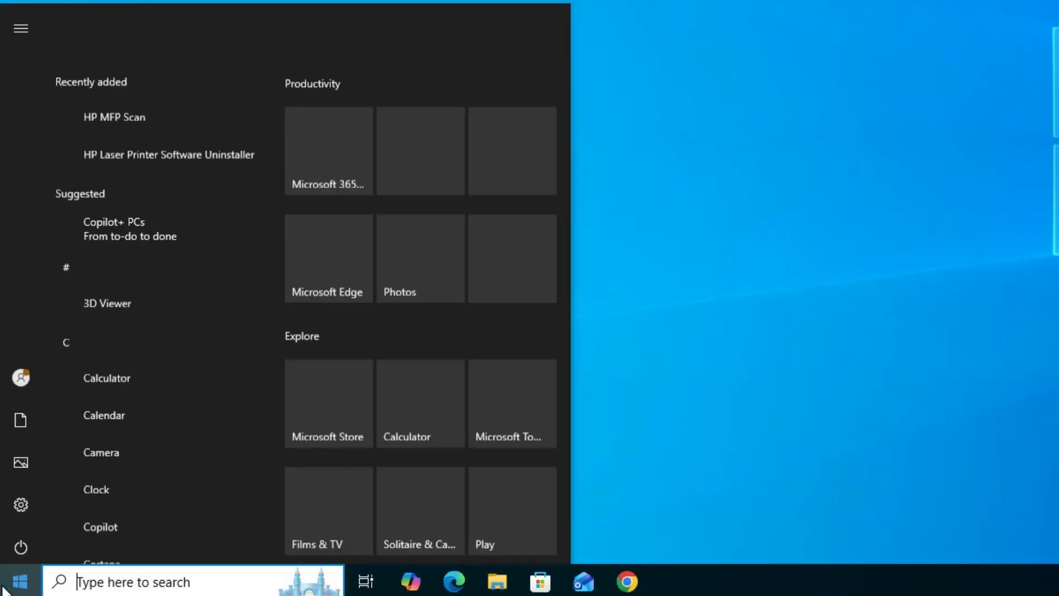
{"action": "type", "text": "pr"}
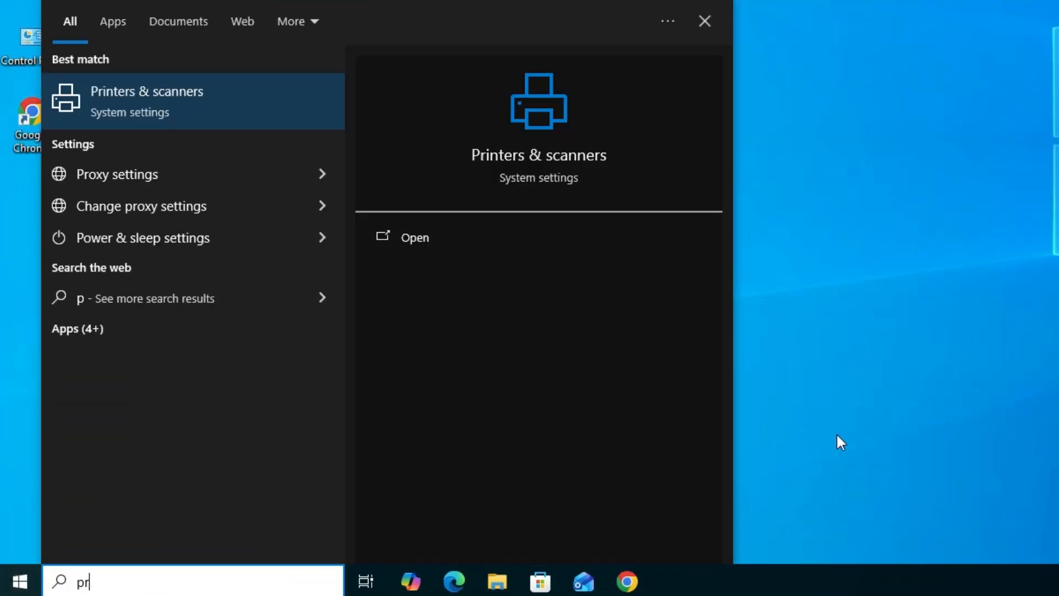
{"action": "left_click", "coordinate": [217, 122]}
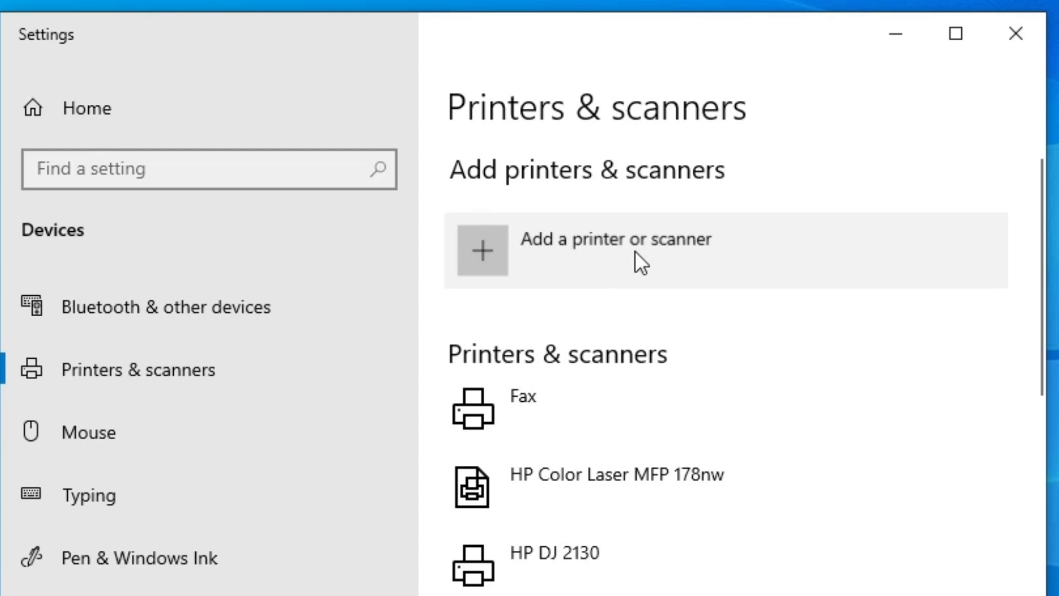
Start adding an unlisted printer, using the option for a local or network printer with manual settings.
{"action": "left_click", "coordinate": [635, 252]}
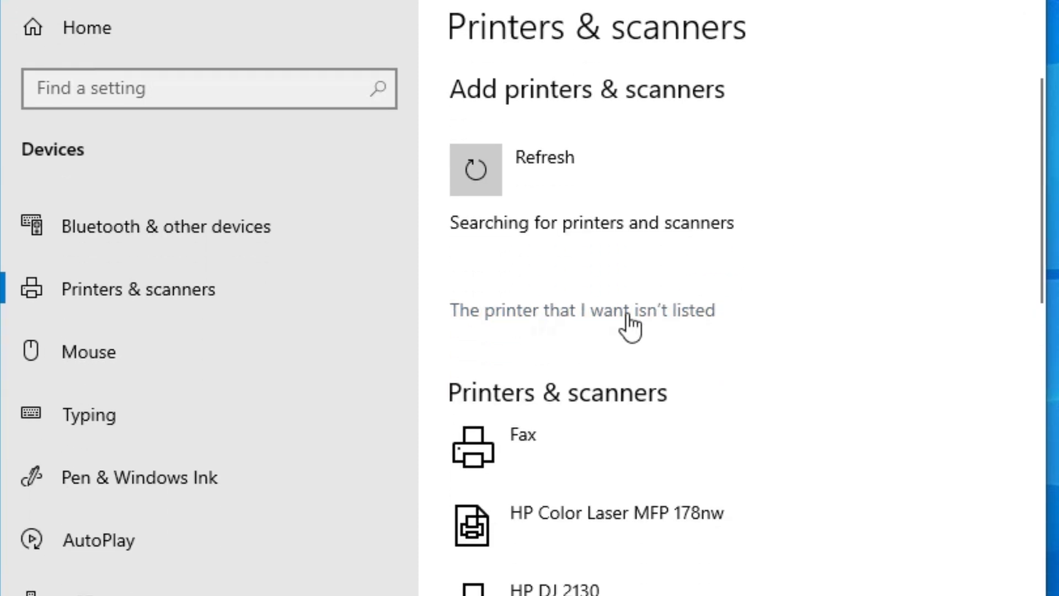
{"action": "left_click", "coordinate": [659, 312]}
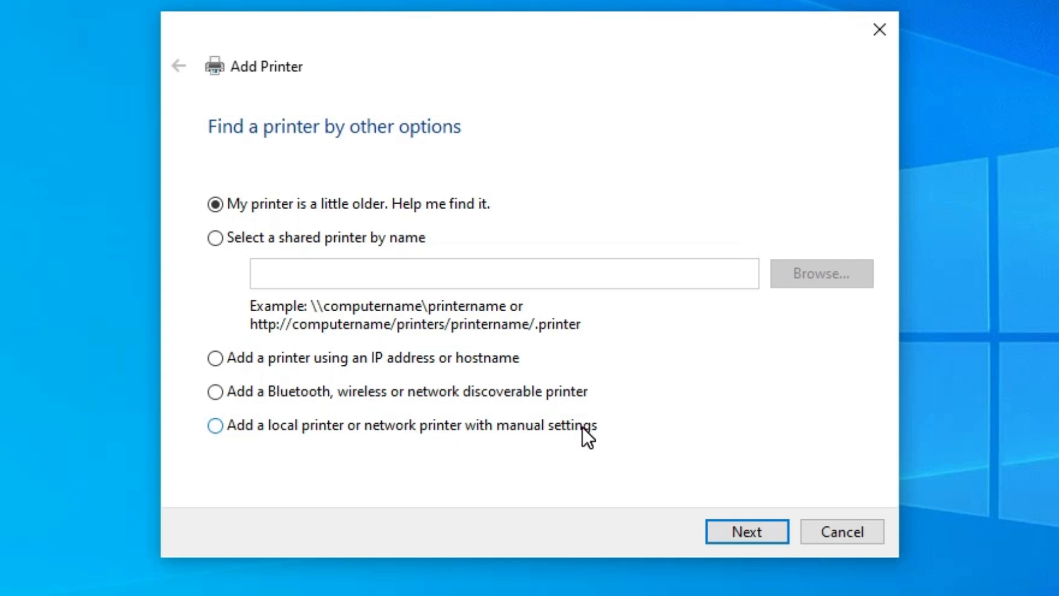
{"action": "left_click", "coordinate": [412, 432]}
{"action": "left_click", "coordinate": [735, 527]}
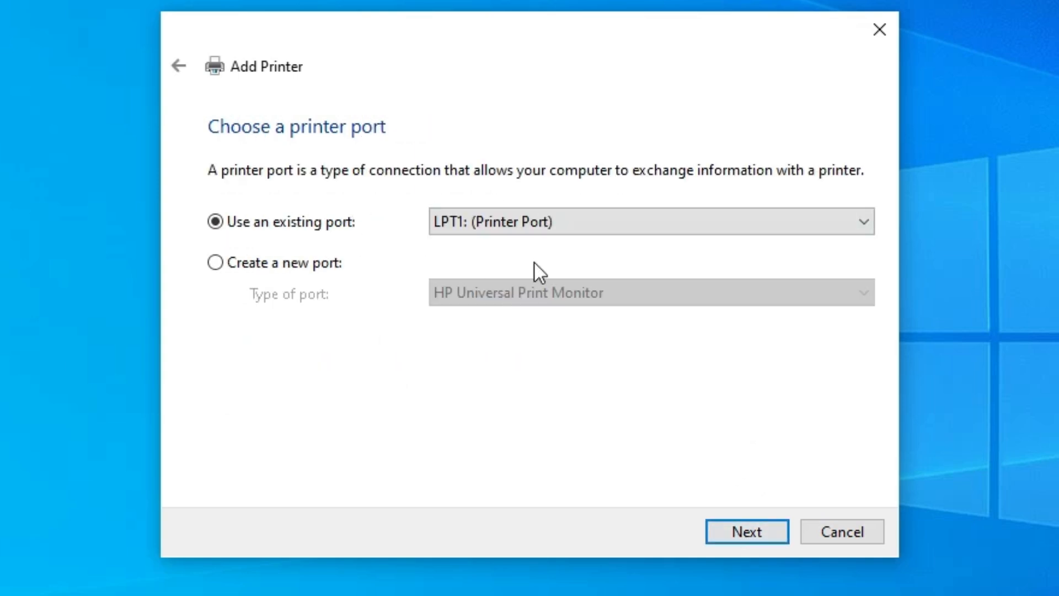
Use the existing port USB_001 (Local Port) for the new printer and continue to the driver selection.
{"action": "left_click", "coordinate": [542, 219]}
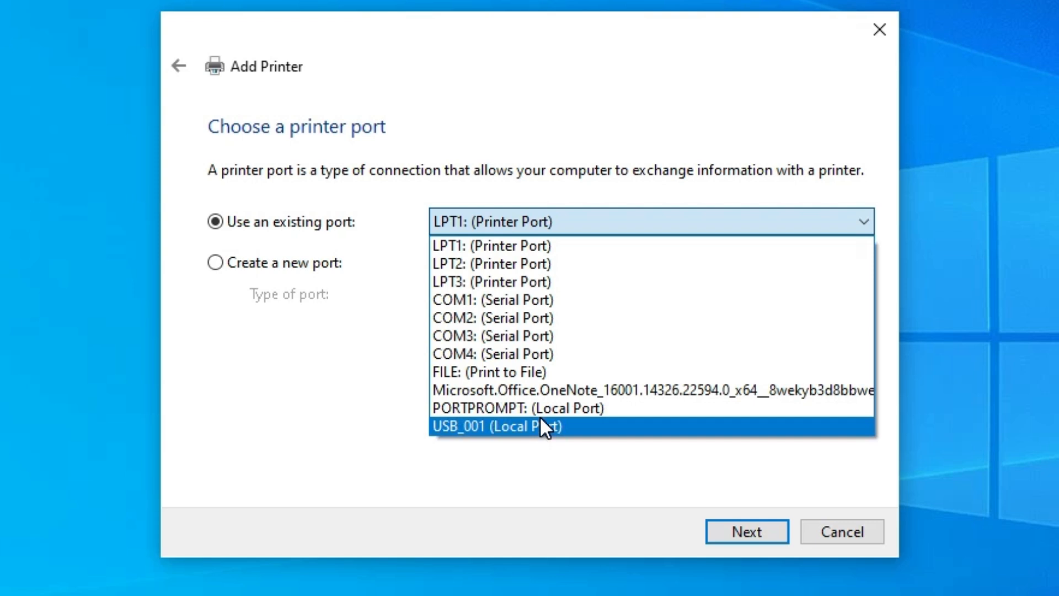
{"action": "left_click", "coordinate": [617, 428]}
{"action": "left_click", "coordinate": [726, 523]}
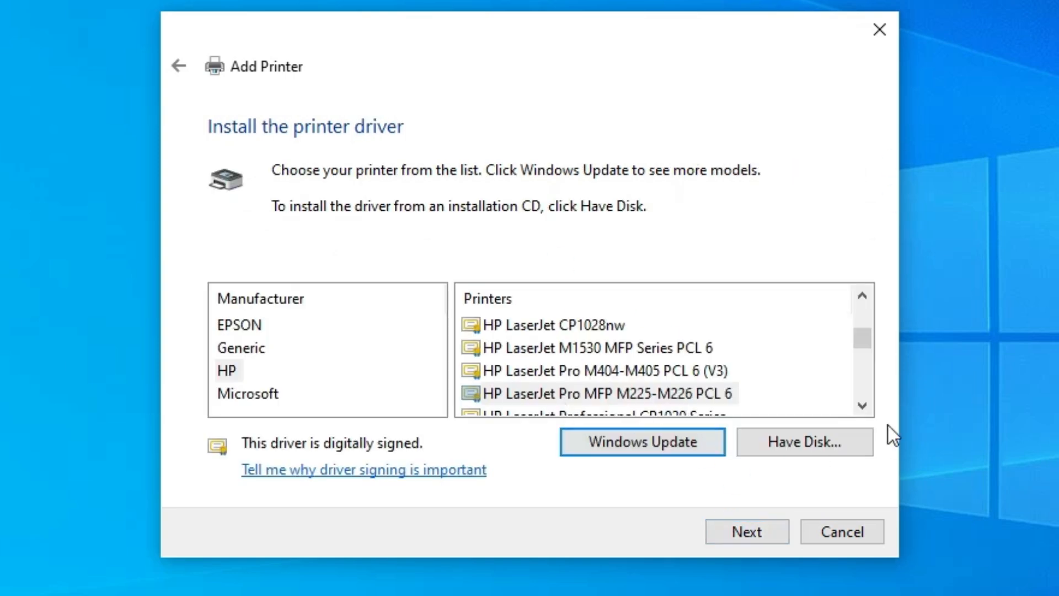
Choose to install the driver from disk and pick shm5m.inf in the Printer\SPL subfolder of the extracted HP_Laser_MFP_1136-1139_1188 folder on the desktop.
{"action": "left_click", "coordinate": [810, 445]}
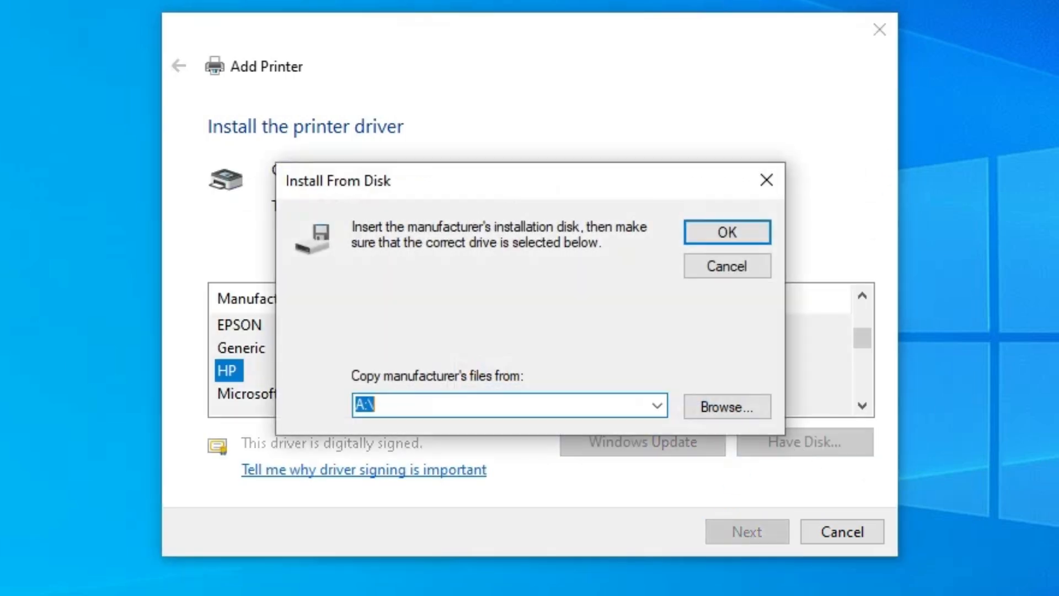
{"action": "left_click", "coordinate": [707, 413]}
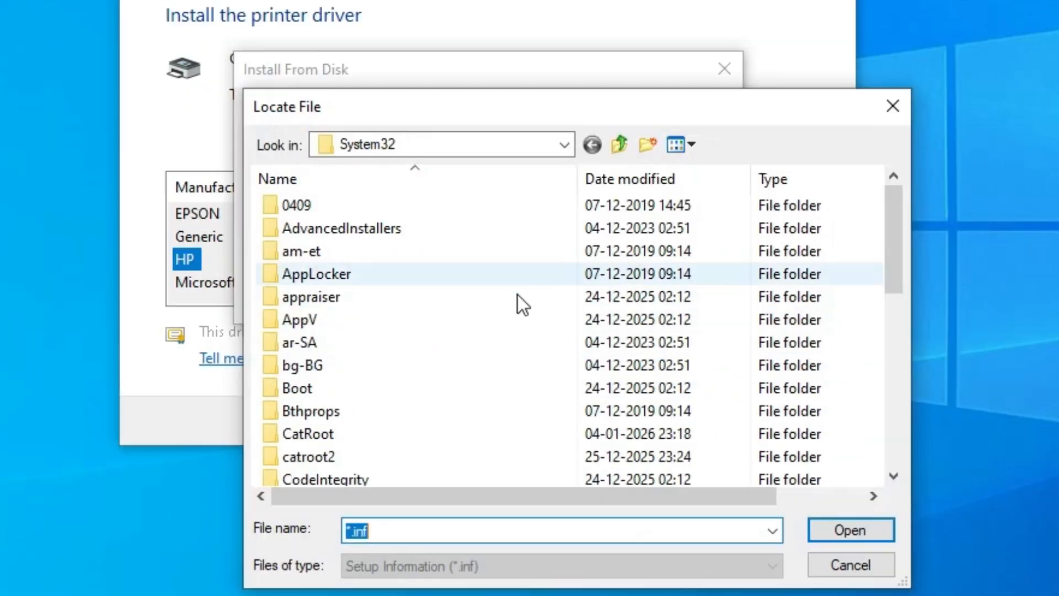
{"action": "left_click", "coordinate": [554, 145]}
{"action": "left_click", "coordinate": [369, 187]}
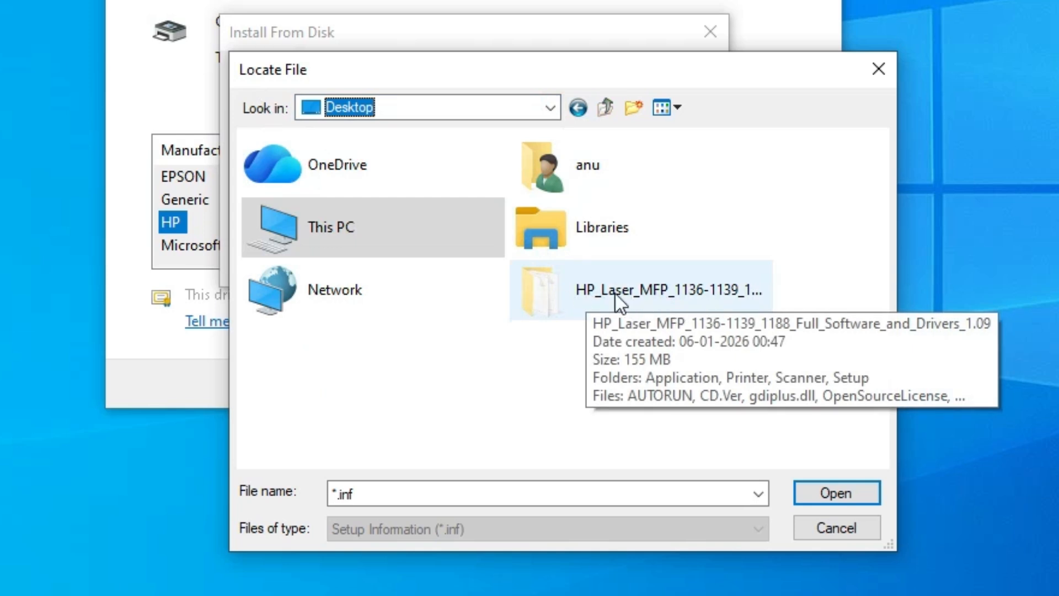
{"action": "double_click", "coordinate": [597, 291]}
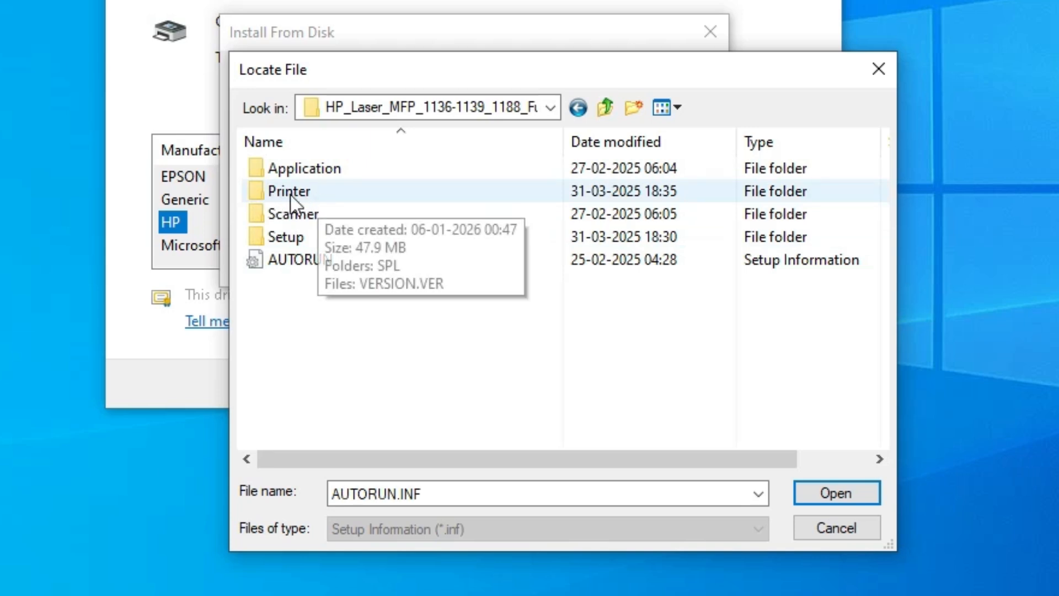
{"action": "double_click", "coordinate": [307, 196]}
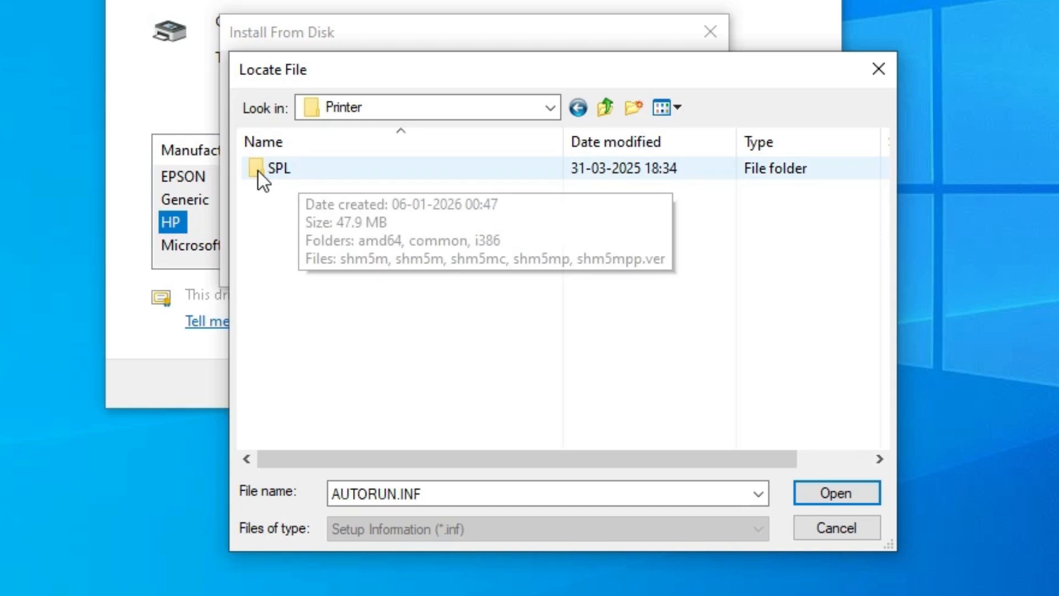
{"action": "double_click", "coordinate": [274, 172]}
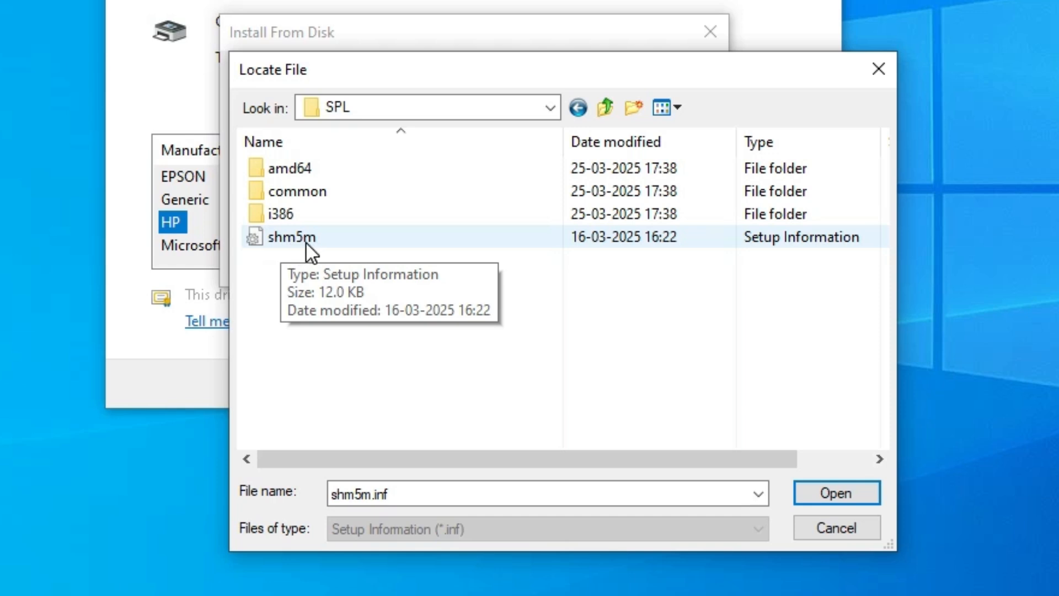
{"action": "left_click", "coordinate": [306, 243]}
{"action": "left_click", "coordinate": [848, 493]}
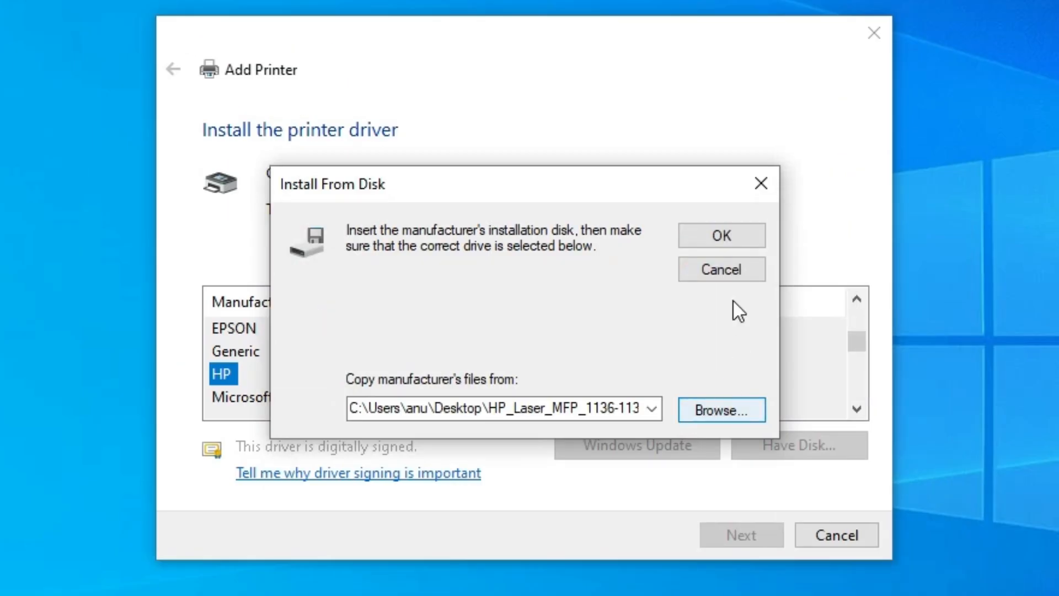
{"action": "left_click", "coordinate": [722, 242]}
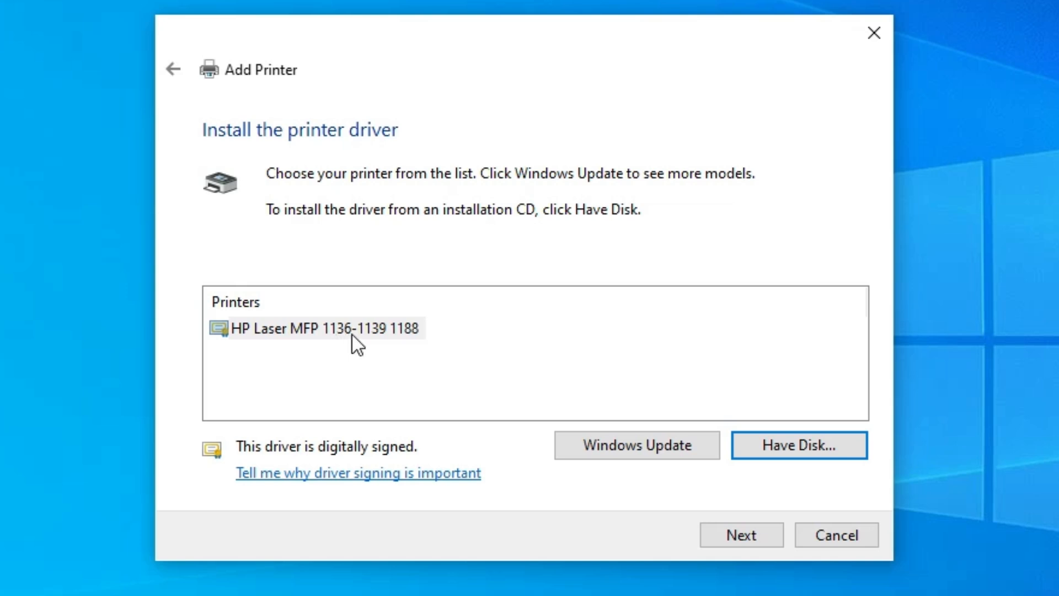
{"action": "left_click", "coordinate": [412, 333]}
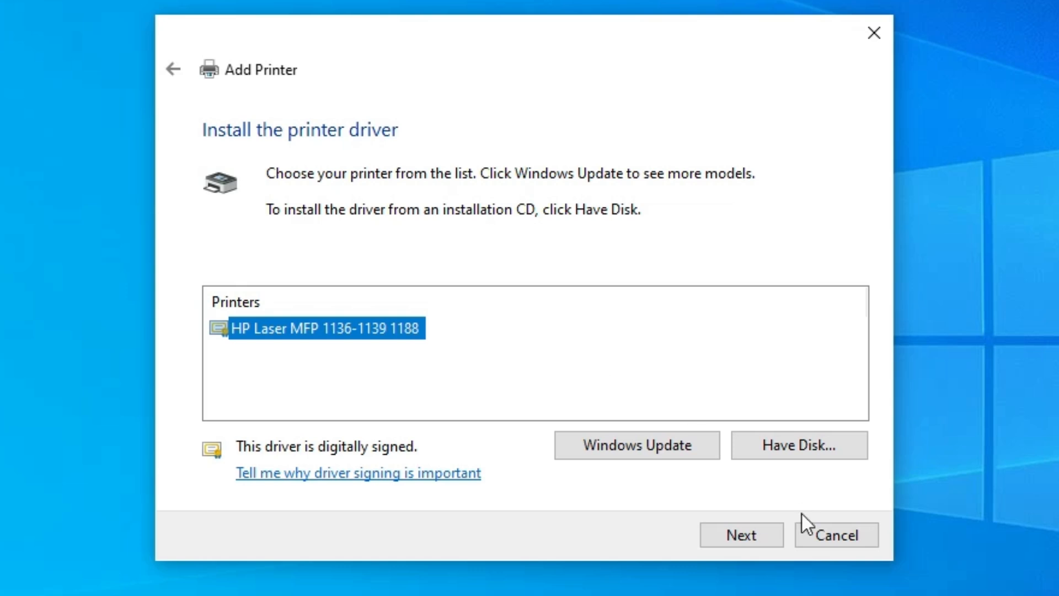
{"action": "left_click", "coordinate": [755, 533]}
Name the printer HP Laser MFP 1188nw.
{"action": "left_click_drag", "start_coordinate": [505, 176], "coordinate": [513, 177]}
{"action": "left_click_drag", "start_coordinate": [449, 177], "coordinate": [517, 176]}
{"action": "key", "text": "BackSpace"}
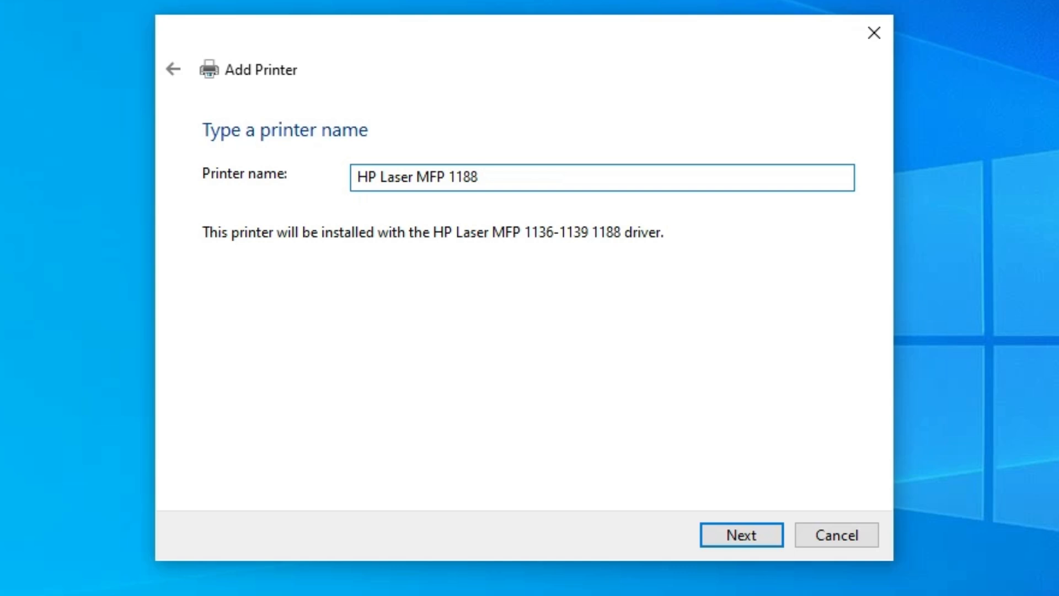
{"action": "type", "text": "n"}
{"action": "key", "text": "ctrl+a"}
{"action": "key", "text": "BackSpace"}
{"action": "key", "text": "ctrl+z"}
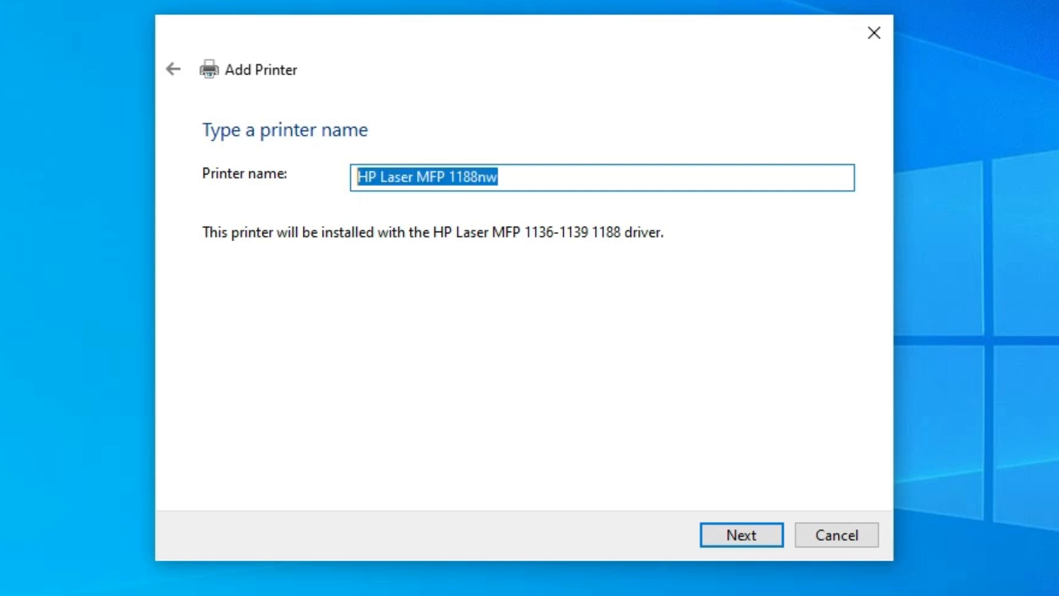
Install the printer without sharing it and finish the setup without printing a test page.
{"action": "left_click", "coordinate": [726, 527]}
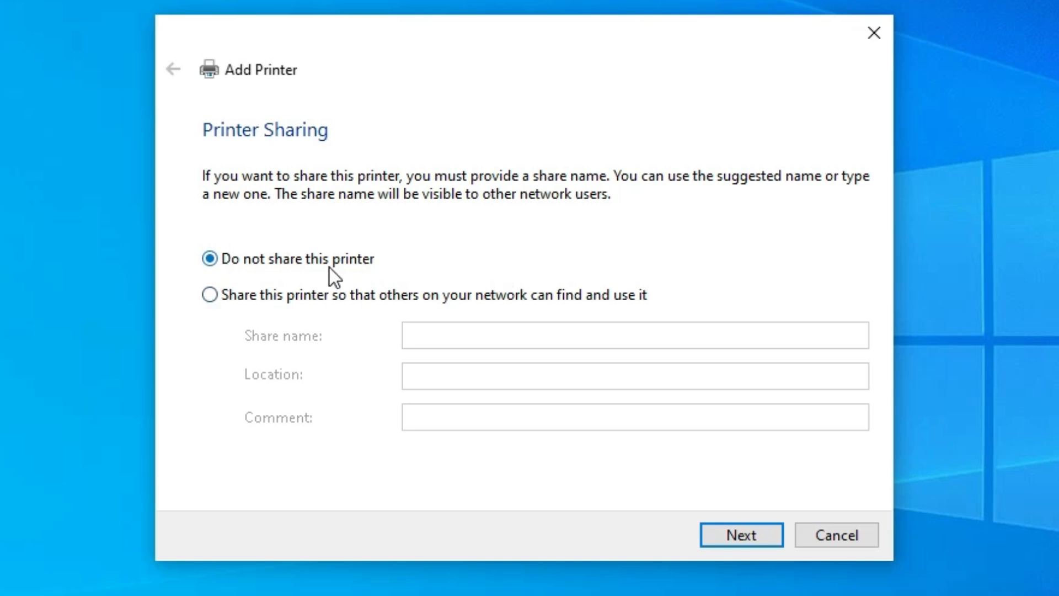
{"action": "left_click", "coordinate": [738, 532]}
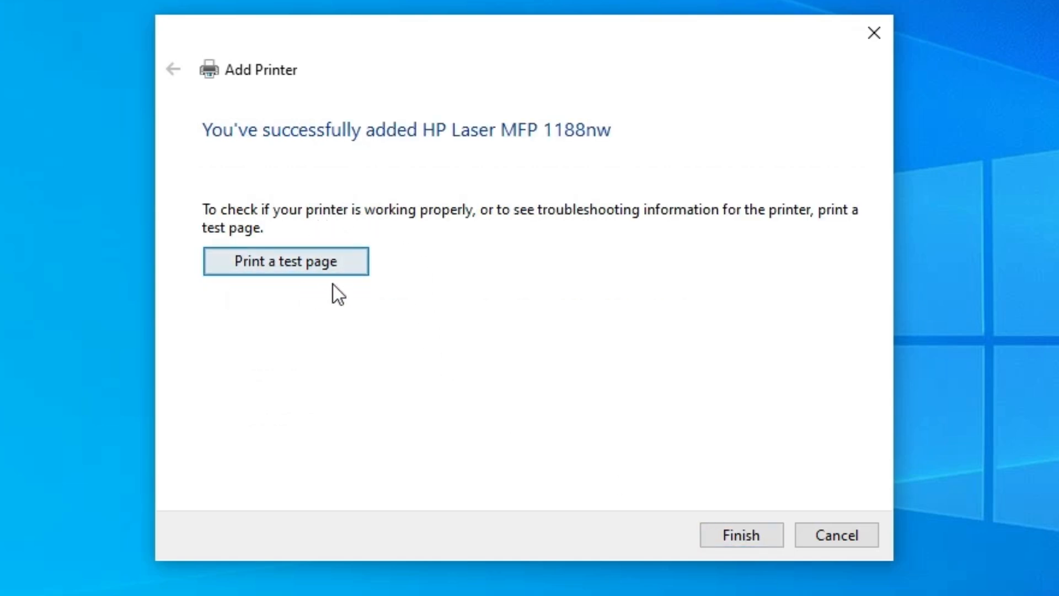
{"action": "left_click", "coordinate": [777, 526]}
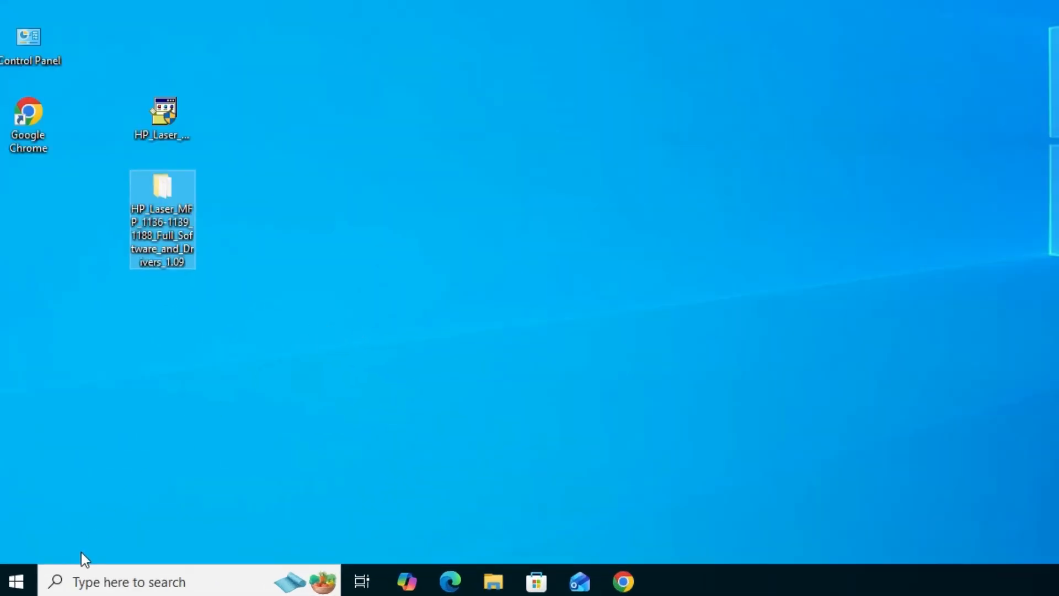
Search Windows for "pr", open Printers & scanners, check the list for the HP Laser MFP 1188nw and close the settings.
{"action": "left_click", "coordinate": [15, 582]}
{"action": "type", "text": "pr"}
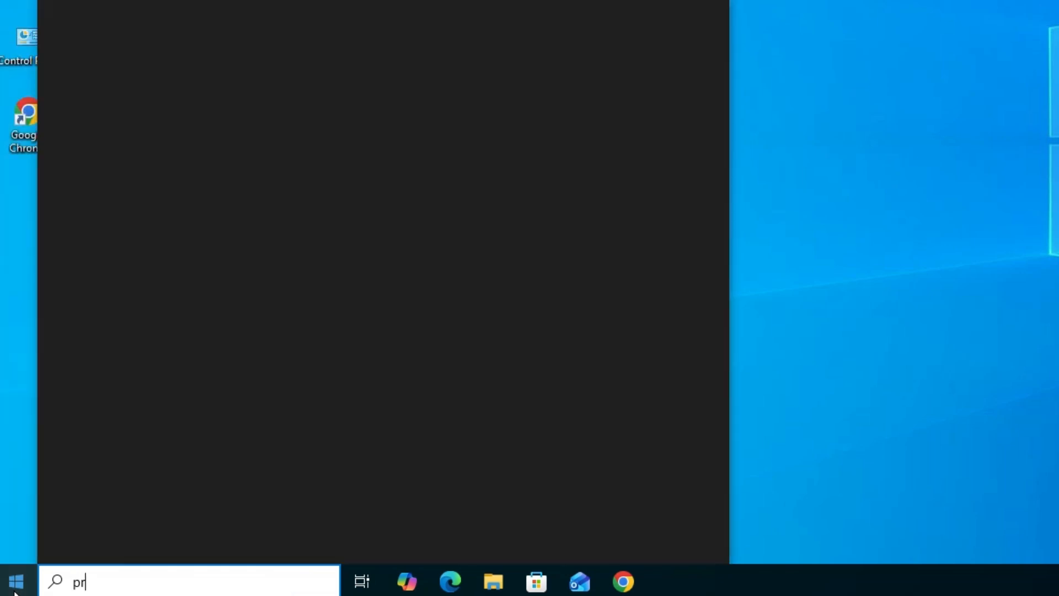
{"action": "left_click", "coordinate": [225, 110]}
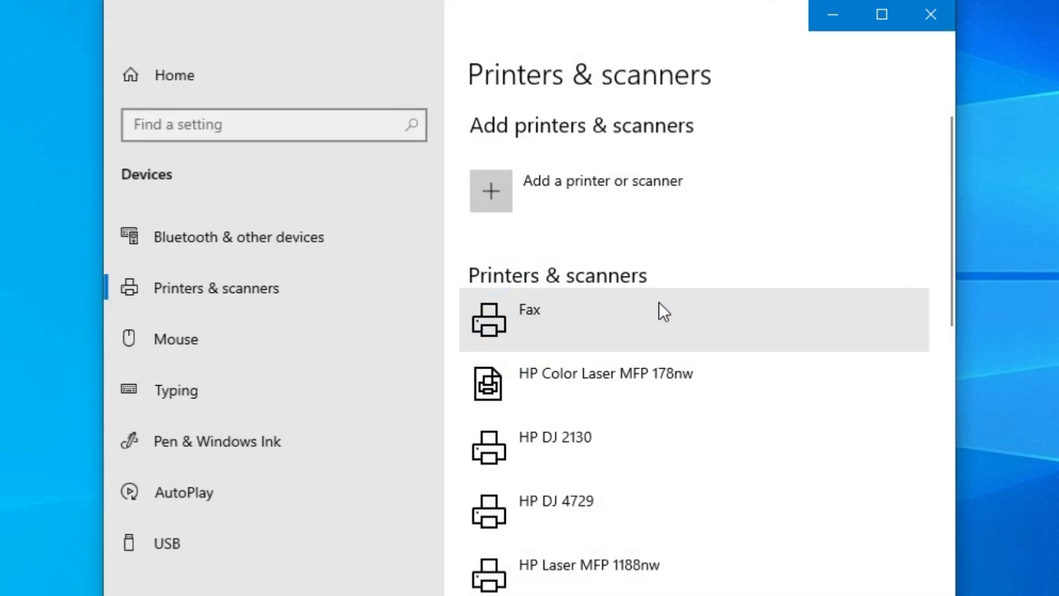
{"action": "scroll", "coordinate": [660, 295], "scroll_direction": "down", "scroll_amount": 3}
{"action": "scroll", "coordinate": [772, 302], "scroll_direction": "down", "scroll_amount": 5}
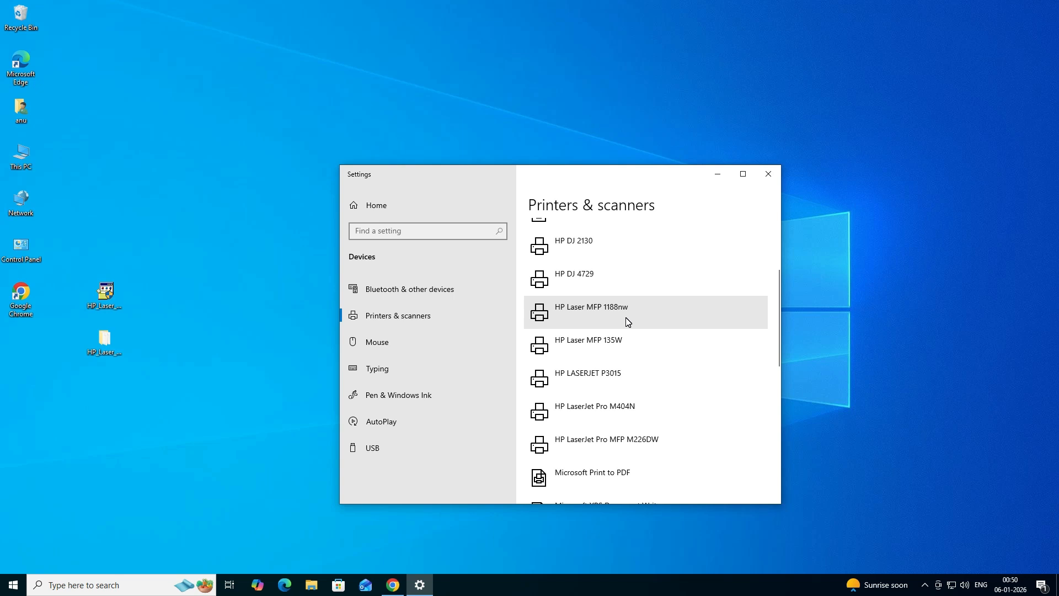
{"action": "left_click", "coordinate": [767, 175]}
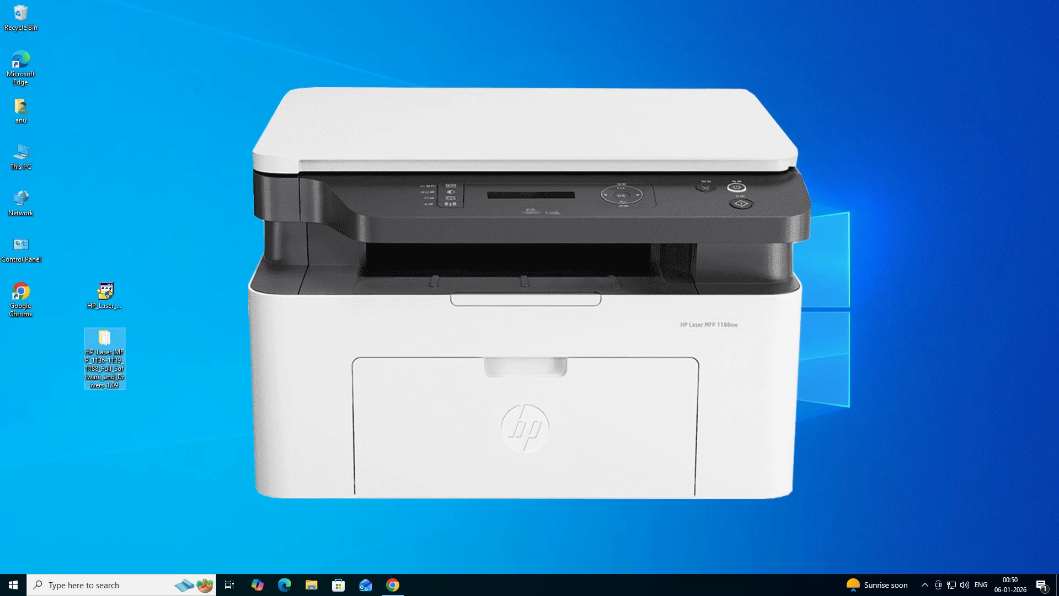